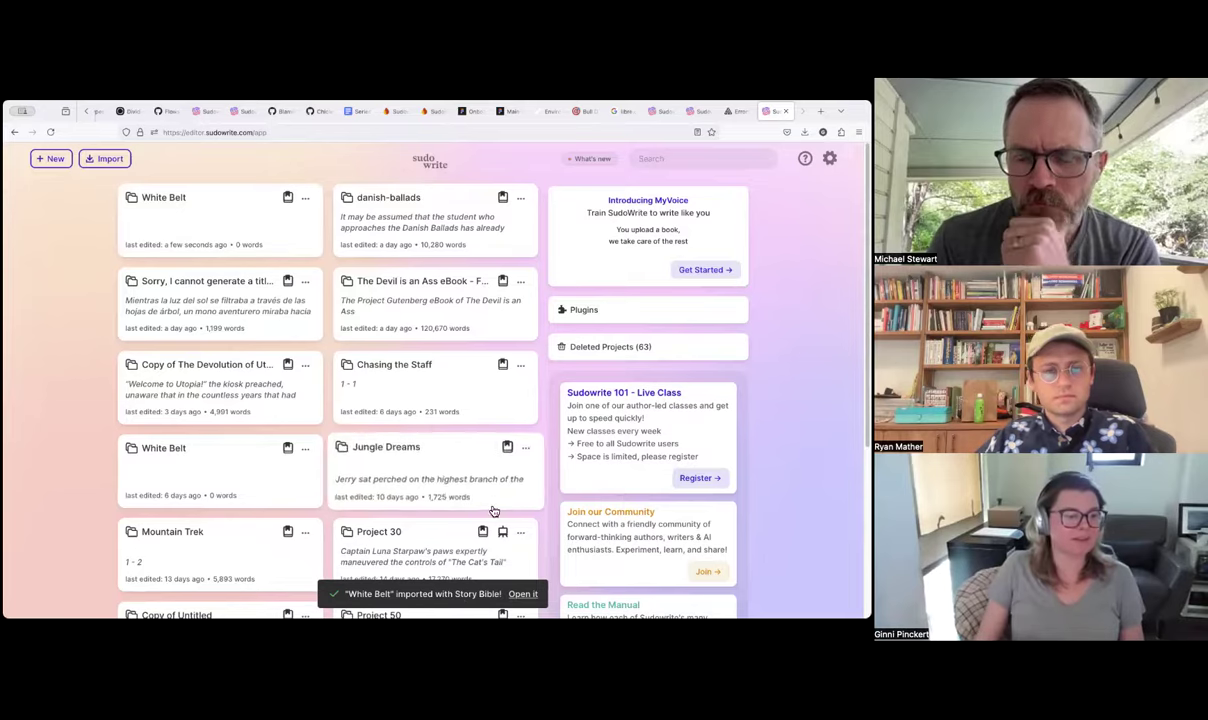
# Open the newly imported White Belt project and skim the opening pages of its script
pyautogui.click(220, 214)
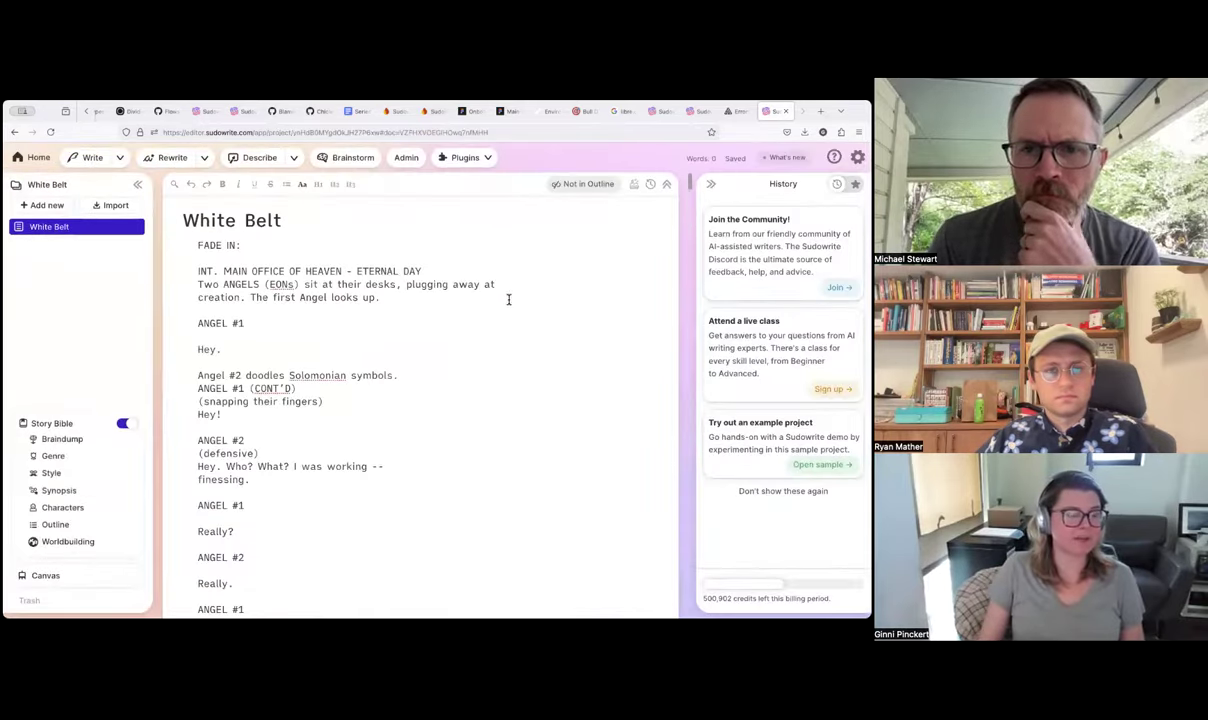
pyautogui.scroll(-15, 392, 319)
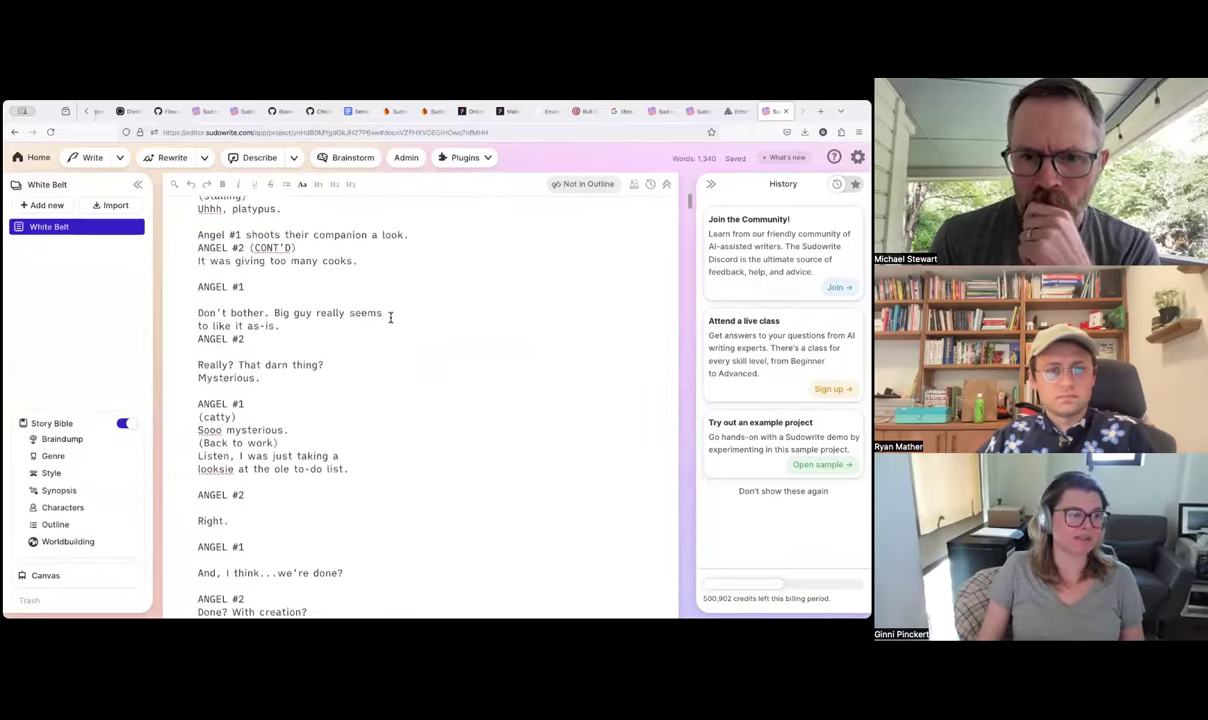
pyautogui.scroll(-15, 337, 365)
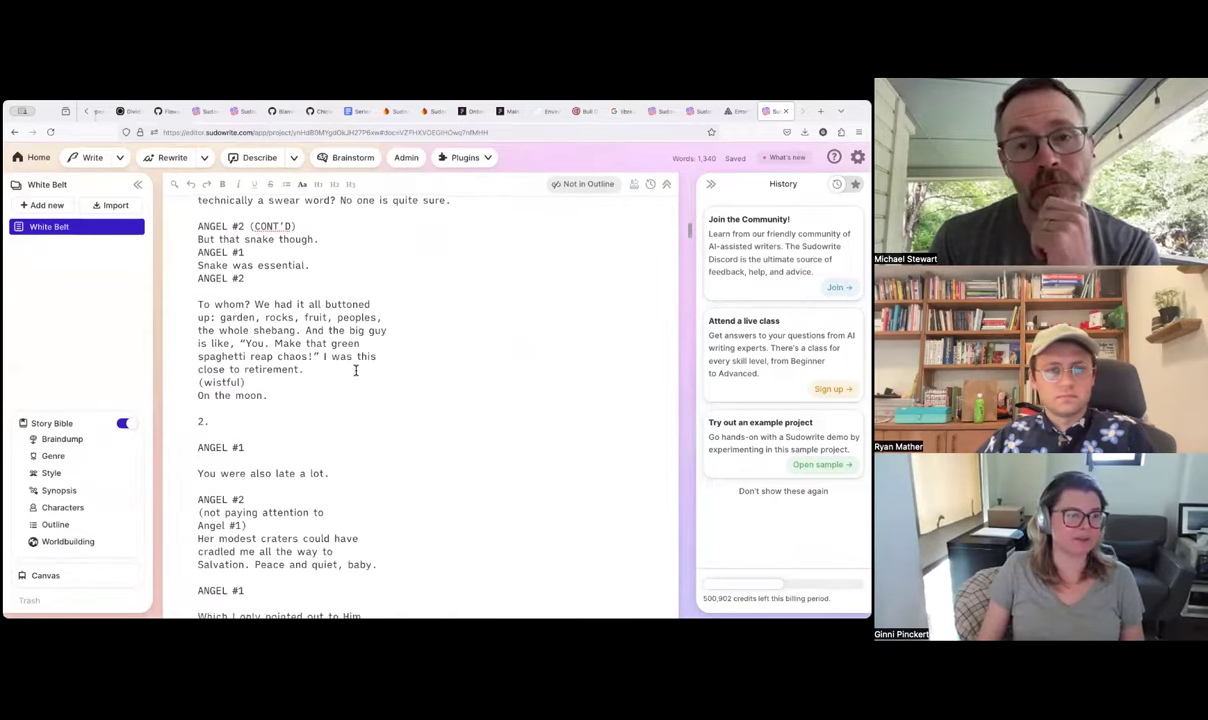
# Open the Genre section of the Story Bible and examine the genre description, highlighting "Comedic fantasy/science-fiction"
pyautogui.click(53, 457)
pyautogui.moveTo(180, 217); pyautogui.dragTo(304, 217)
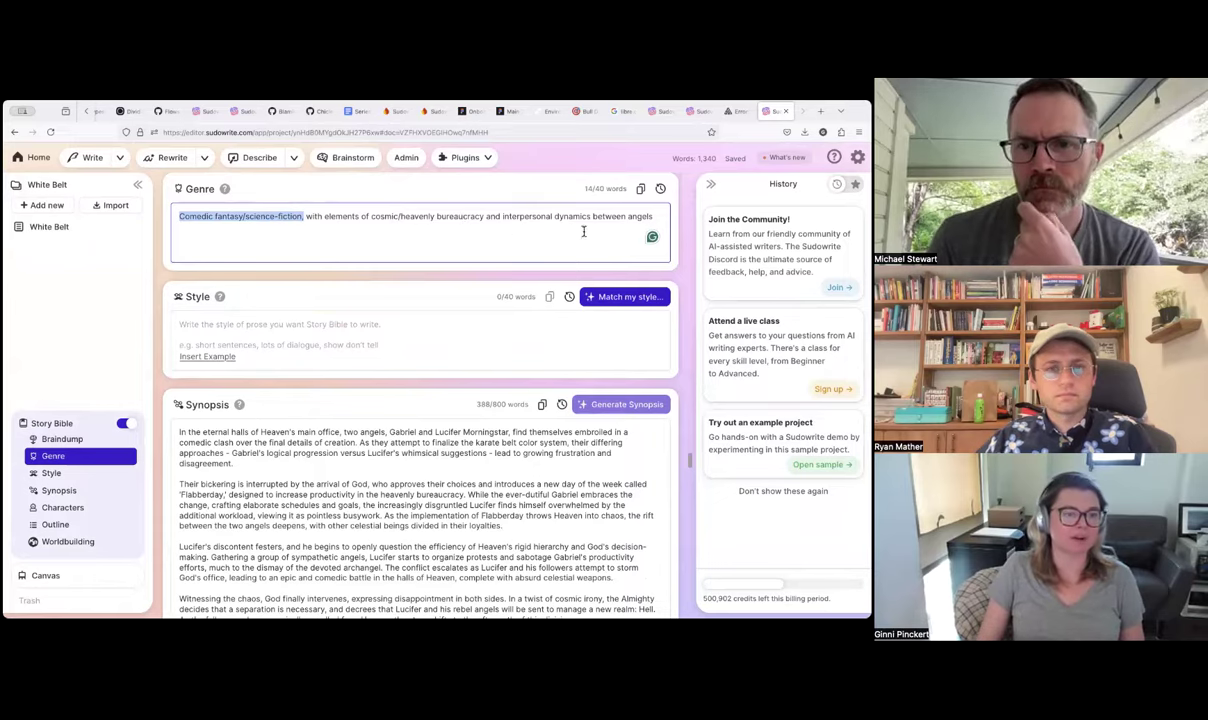
pyautogui.click(654, 220)
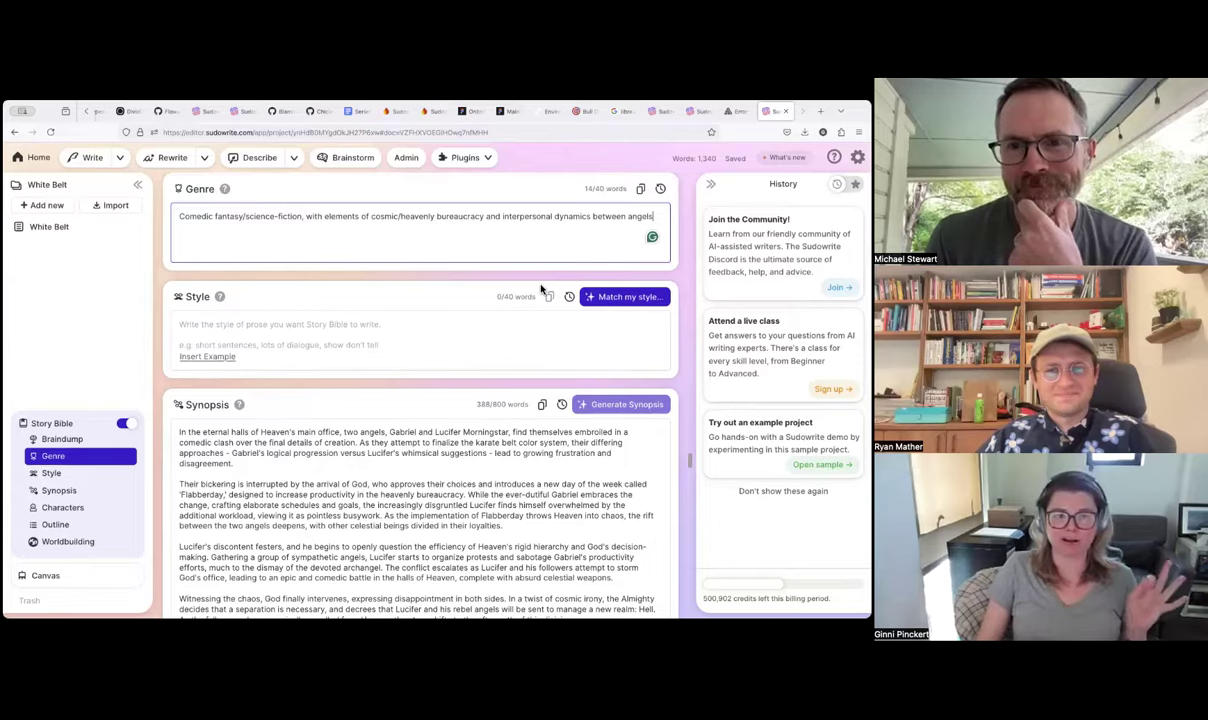
# Read through the Synopsis in the Story Bible, highlighting the karate belt dispute and the passages about Flabberday
pyautogui.scroll(-4, 541, 289)
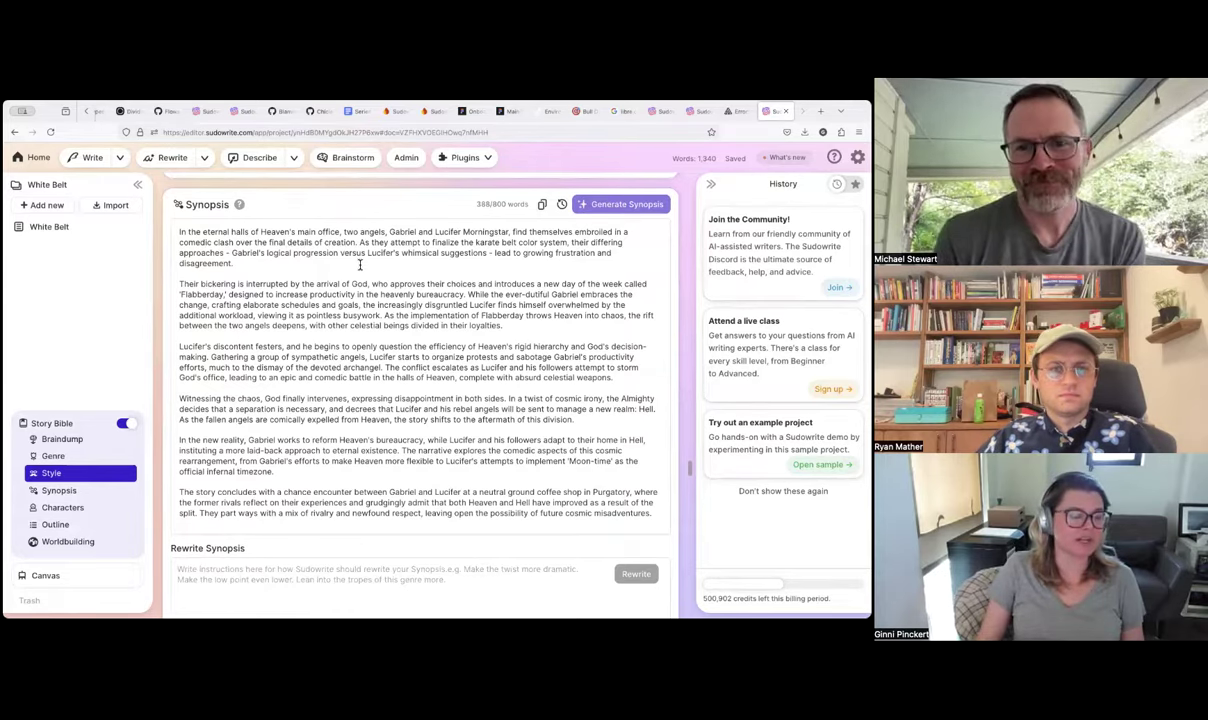
pyautogui.moveTo(360, 242); pyautogui.dragTo(396, 267)
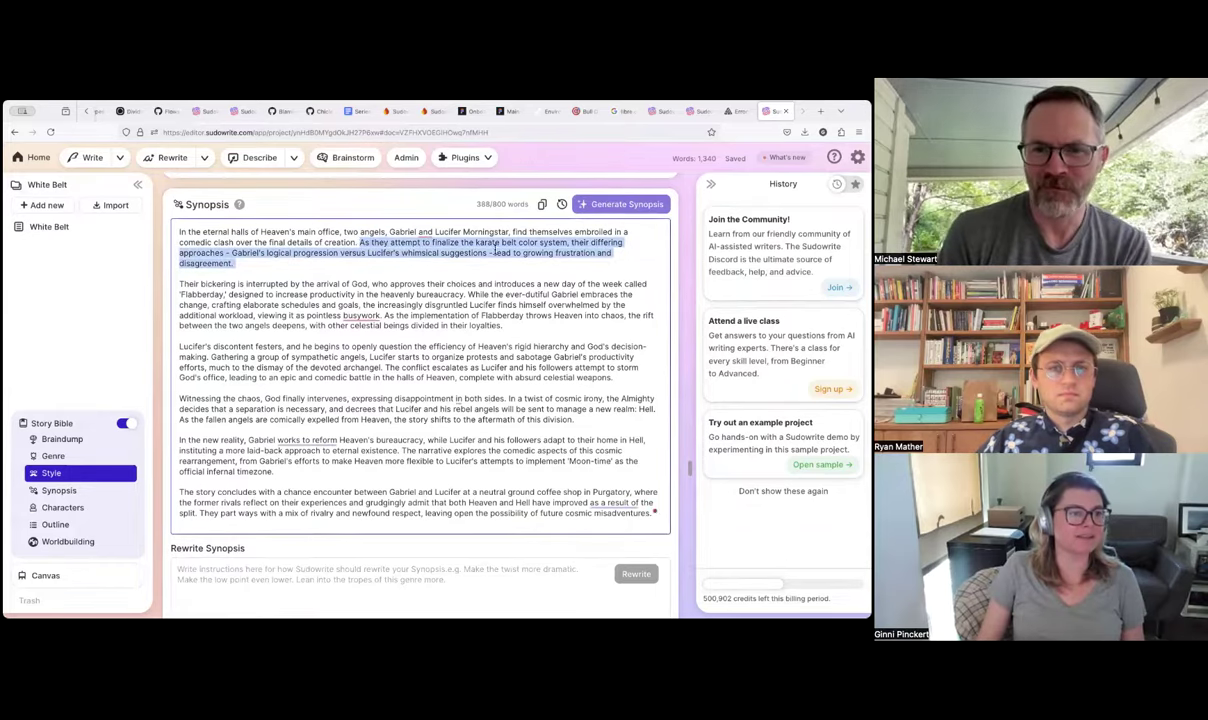
pyautogui.click(367, 270)
pyautogui.moveTo(176, 284); pyautogui.dragTo(633, 295)
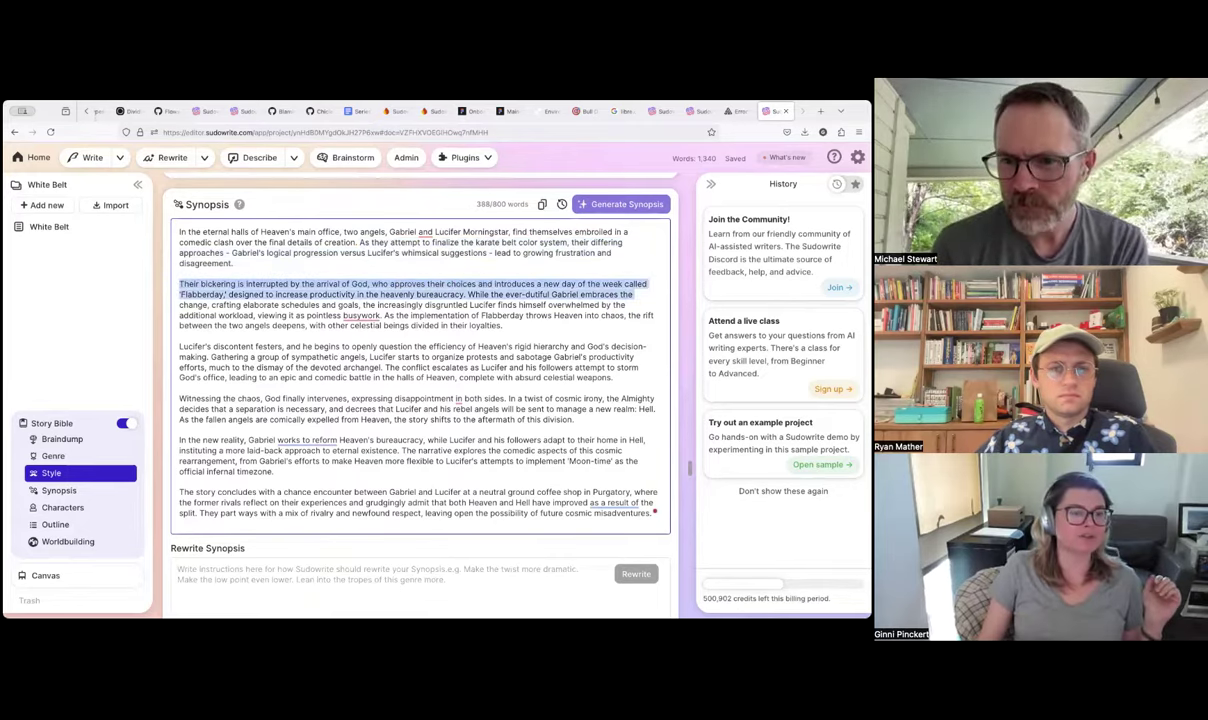
pyautogui.click(513, 323)
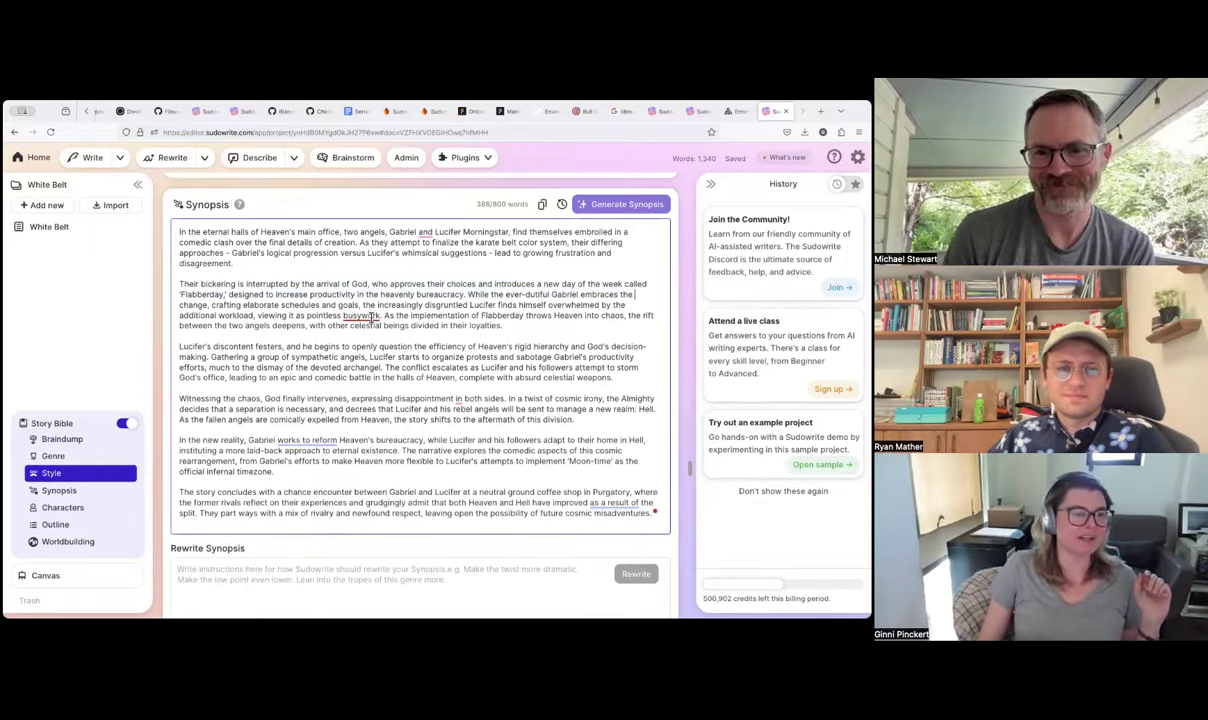
pyautogui.moveTo(384, 316); pyautogui.dragTo(516, 331)
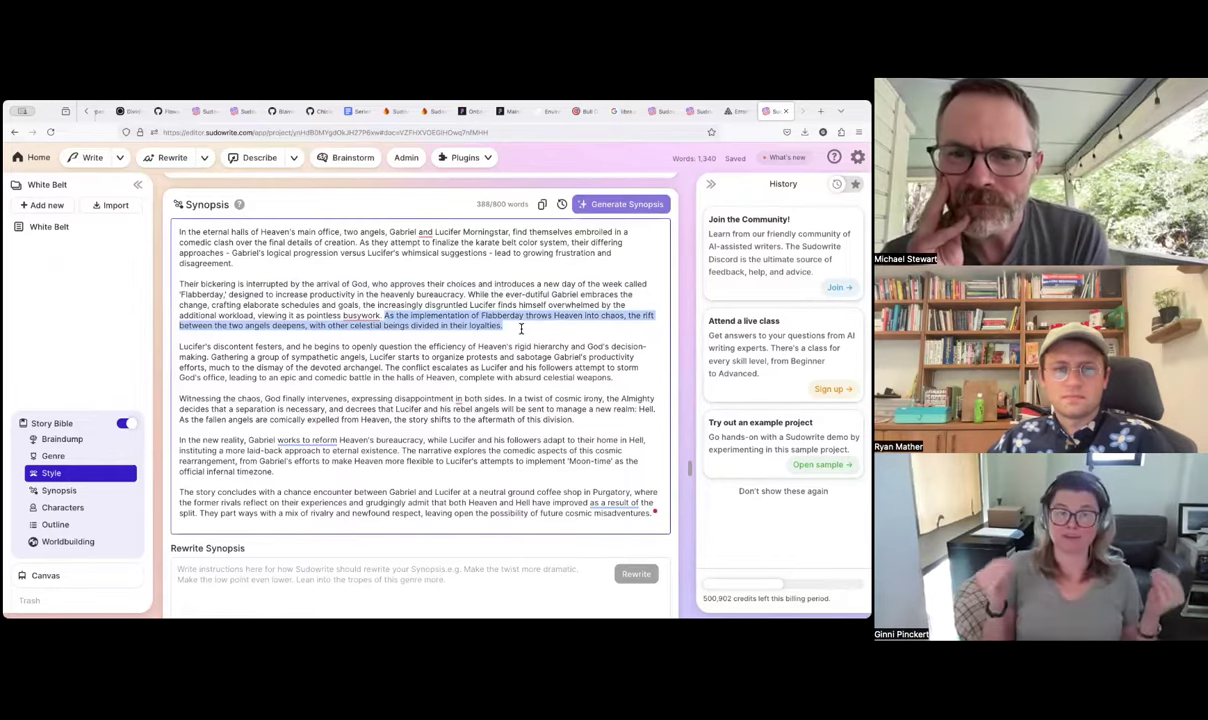
pyautogui.scroll(-1, 537, 336)
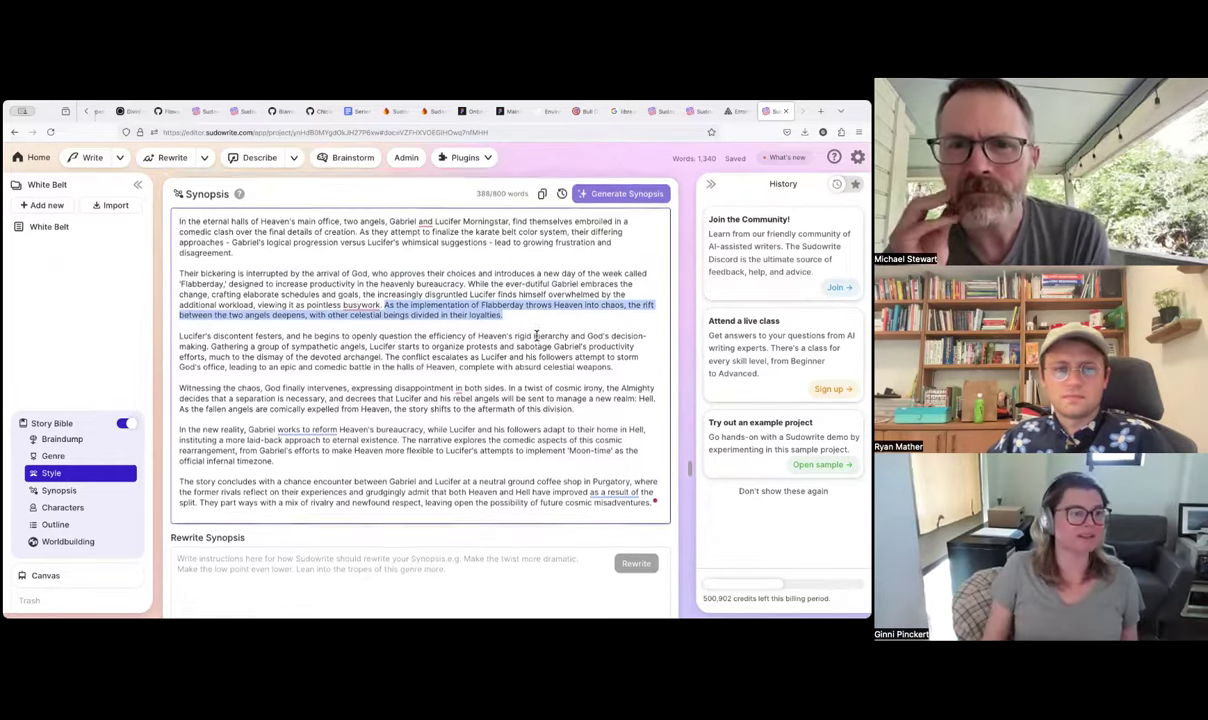
pyautogui.scroll(-3, 537, 336)
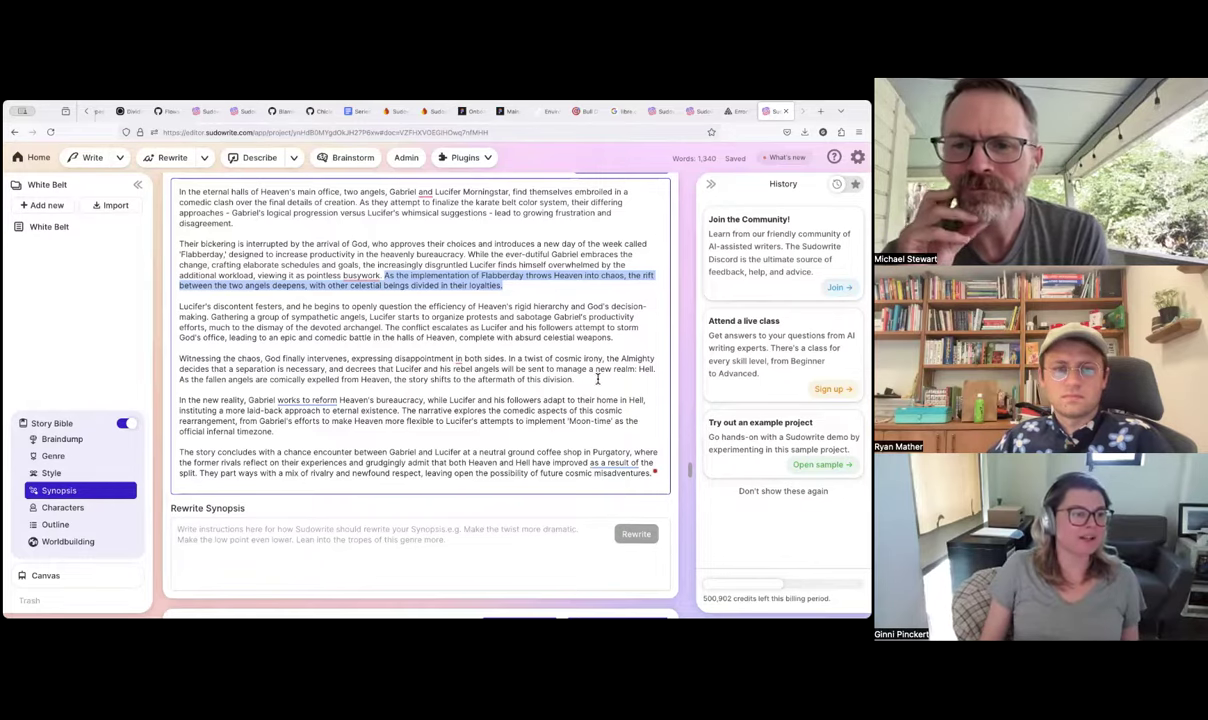
pyautogui.scroll(-1, 598, 379)
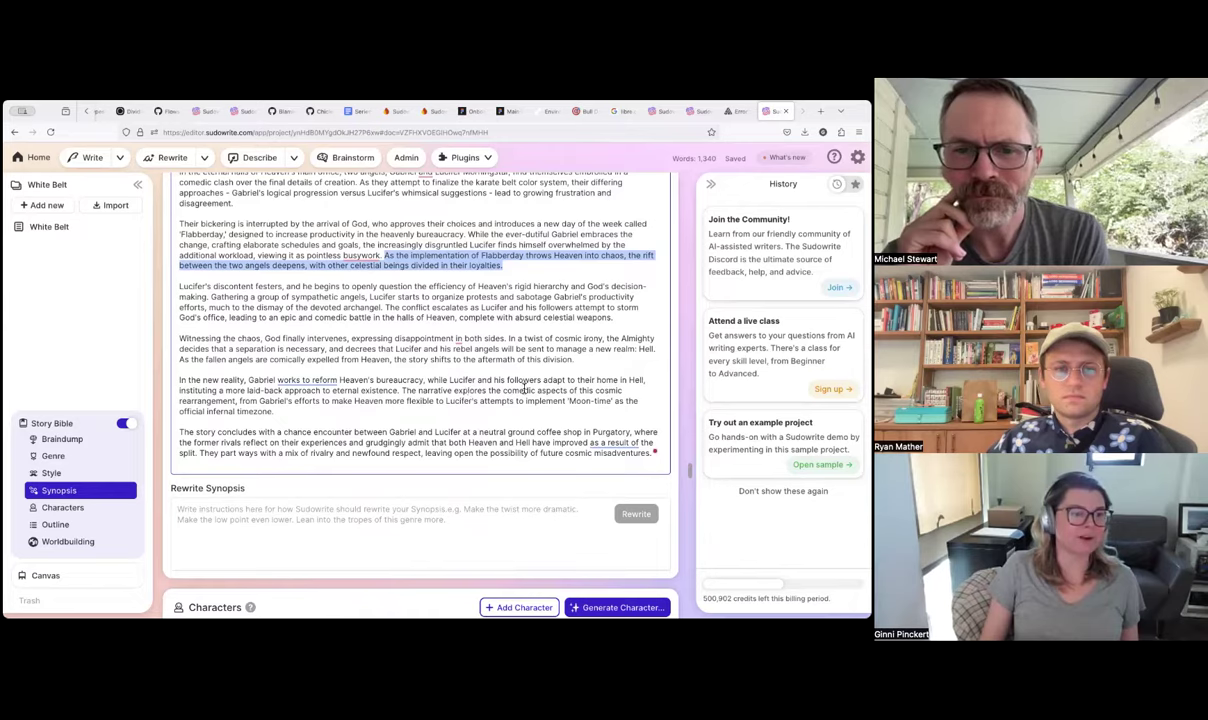
pyautogui.scroll(-3, 497, 410)
pyautogui.click(479, 341)
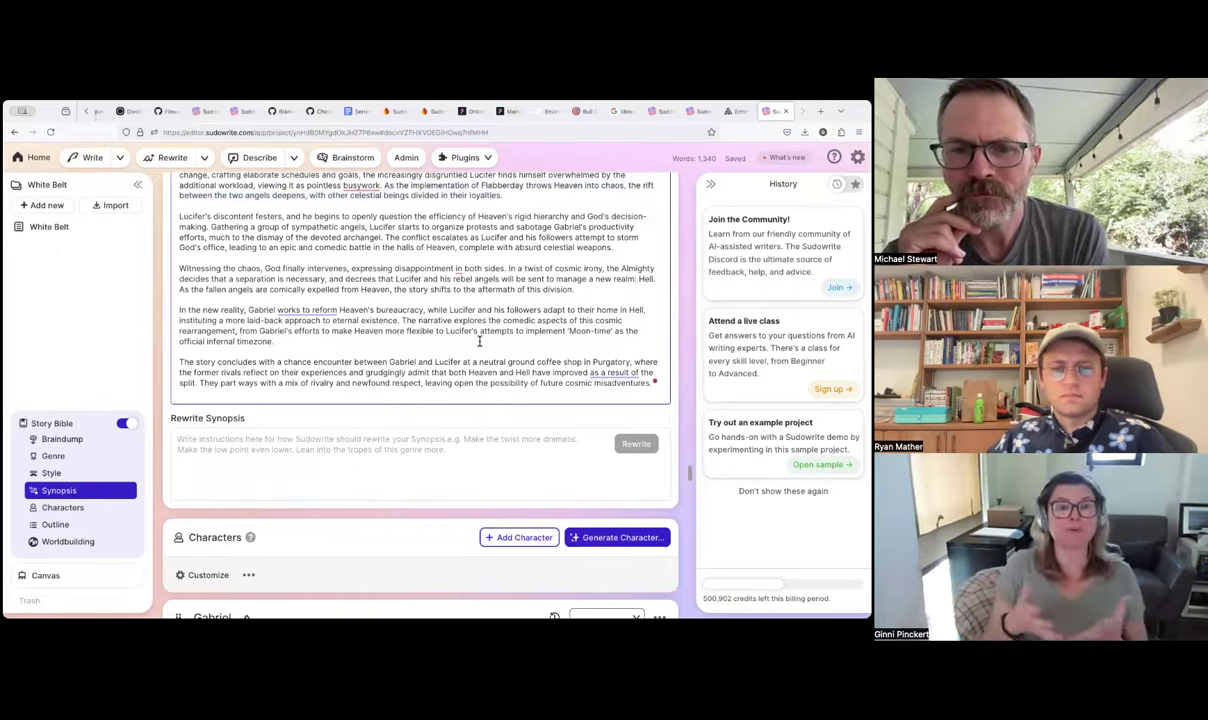
# Review Gabriel's character card, from motivation and personality to vulnerability and shadow self
pyautogui.scroll(-6, 479, 343)
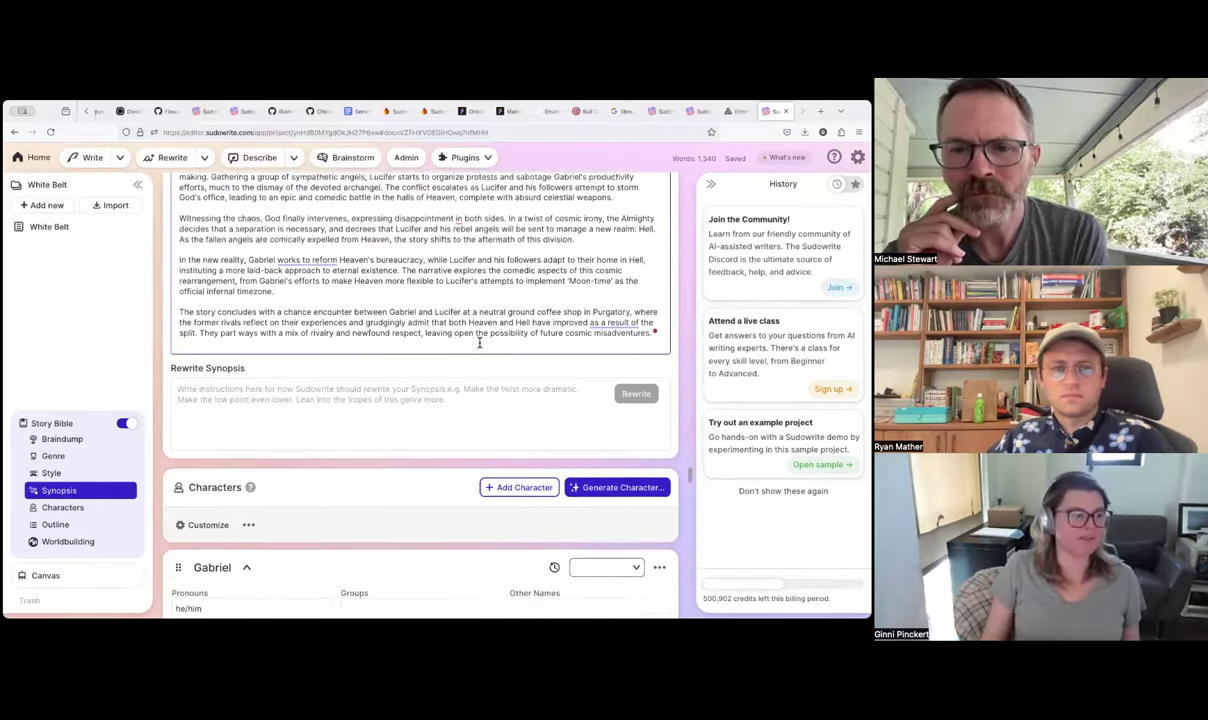
pyautogui.scroll(-2, 479, 346)
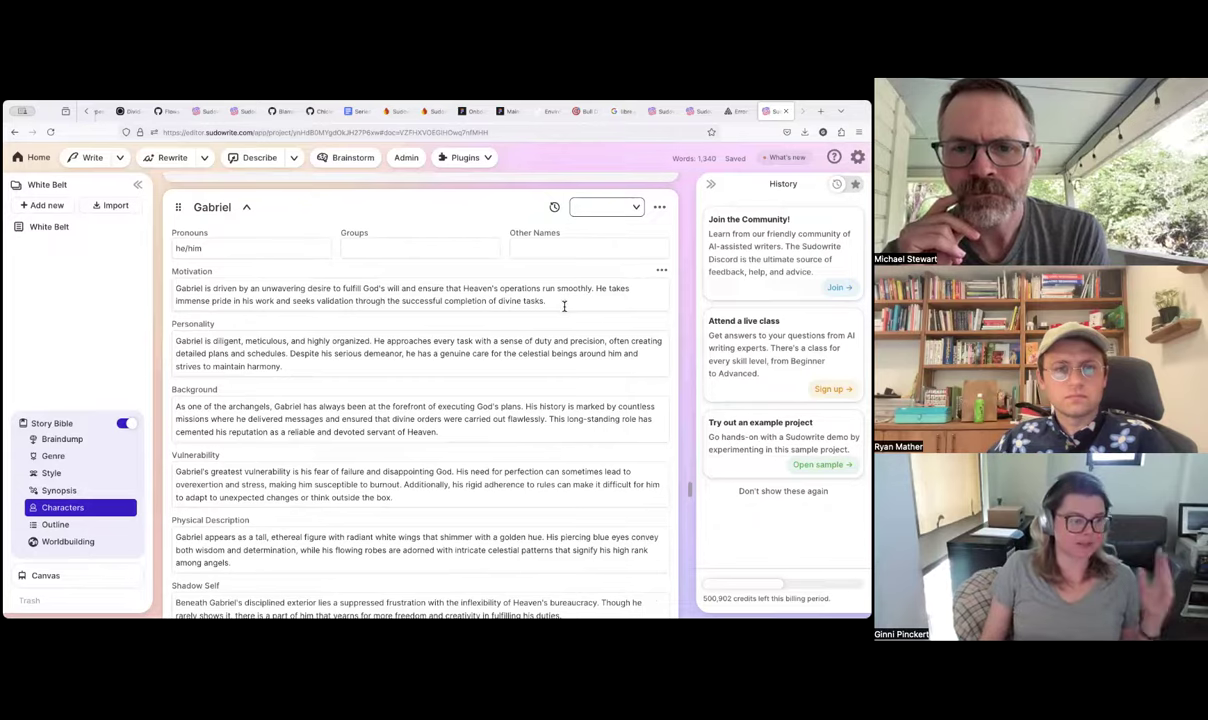
pyautogui.scroll(-1, 556, 330)
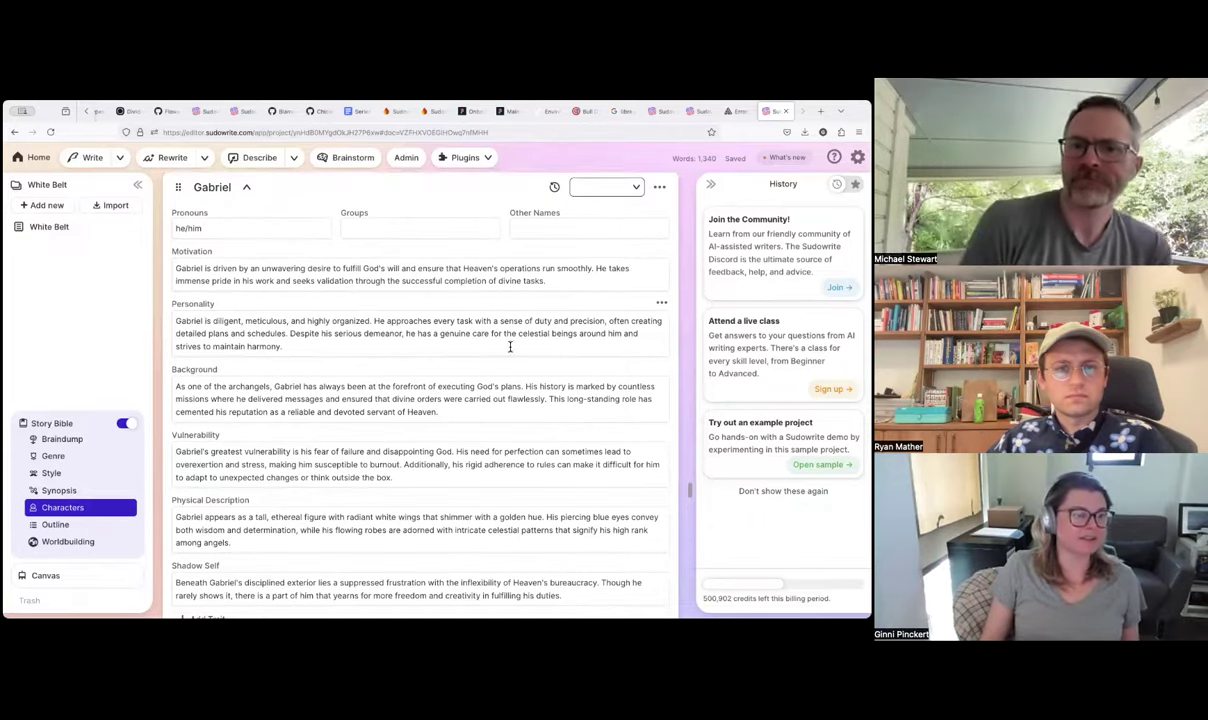
pyautogui.scroll(-2, 480, 360)
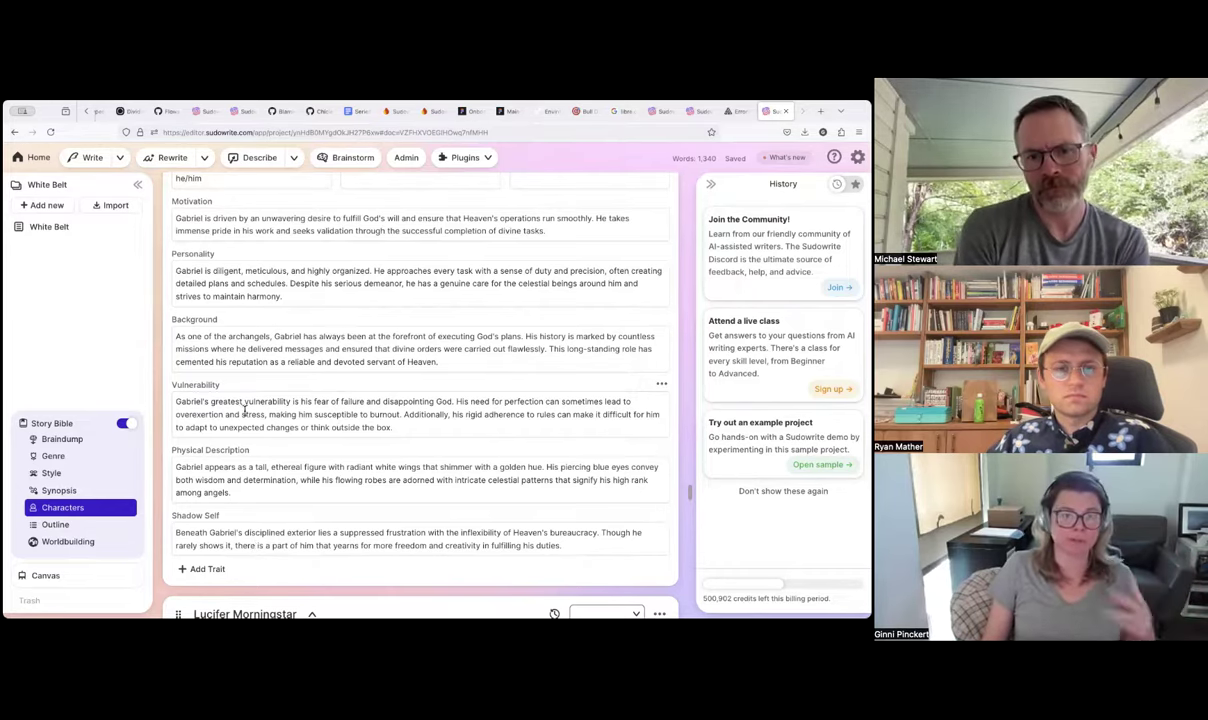
pyautogui.scroll(-1, 355, 430)
# Review Lucifer Morningstar's character card, highlighting "Tall and strikingly handsome" in the physical description
pyautogui.scroll(-5, 358, 430)
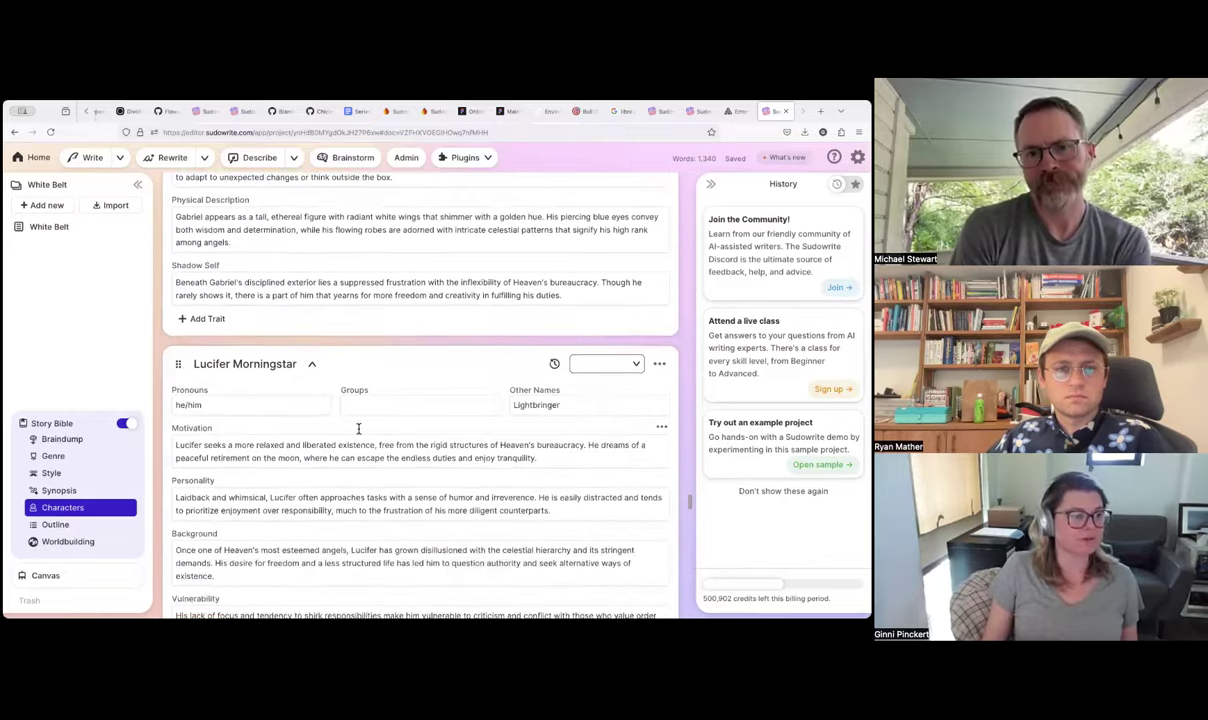
pyautogui.scroll(-3, 358, 428)
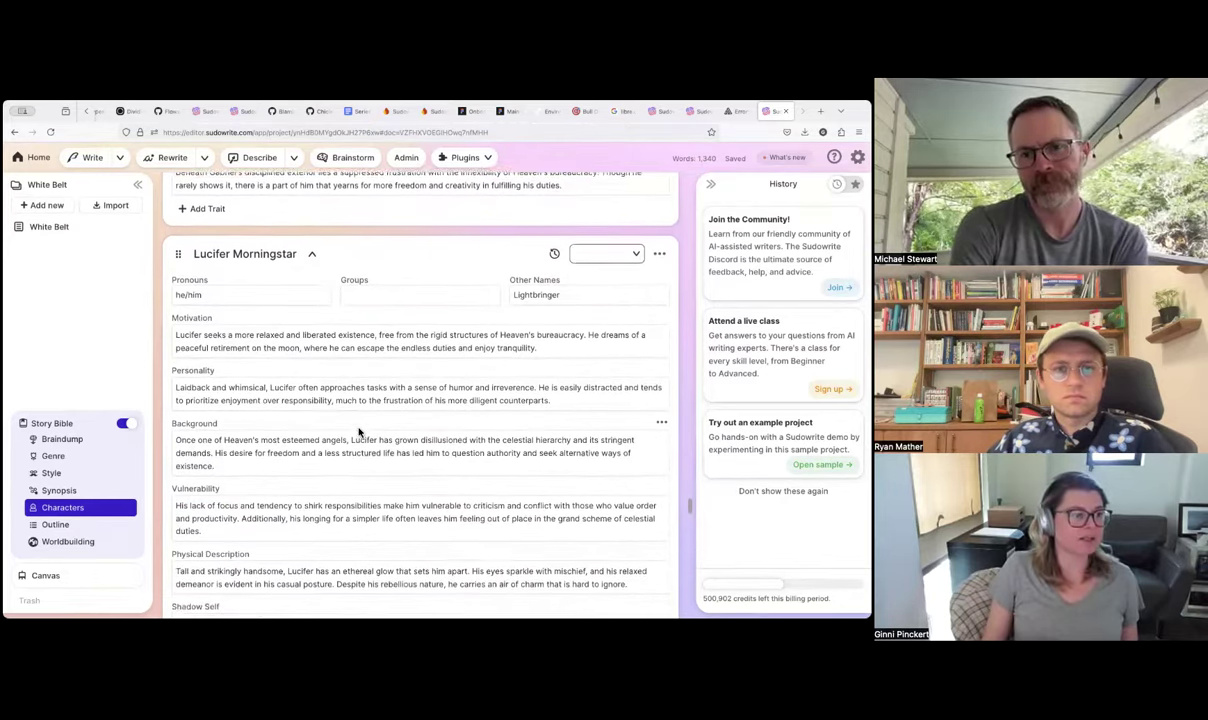
pyautogui.scroll(-1, 358, 428)
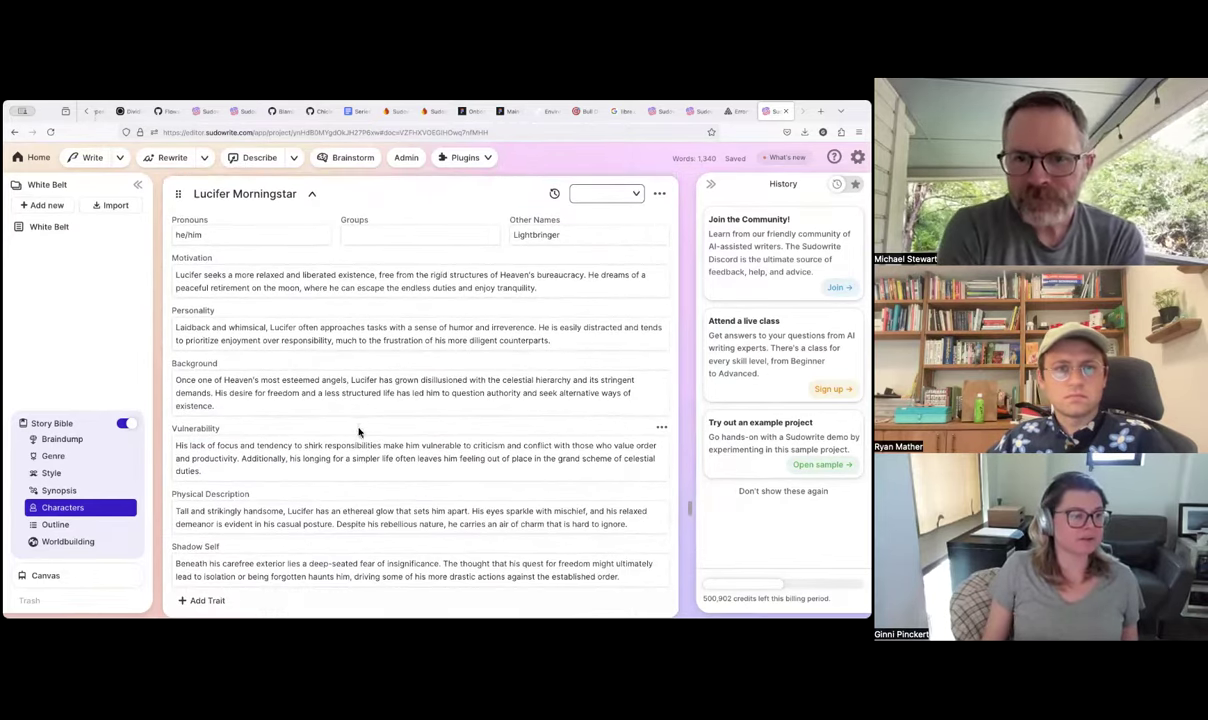
pyautogui.scroll(-1, 358, 430)
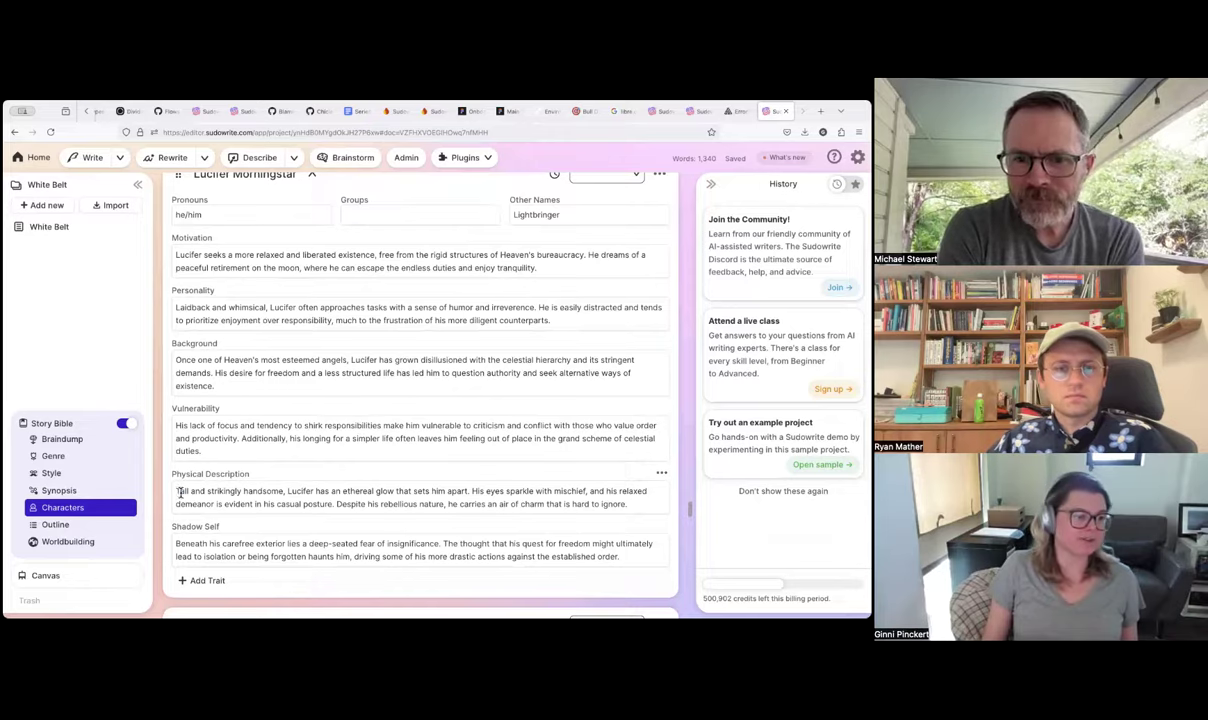
pyautogui.moveTo(181, 491); pyautogui.dragTo(288, 490)
pyautogui.click(317, 505)
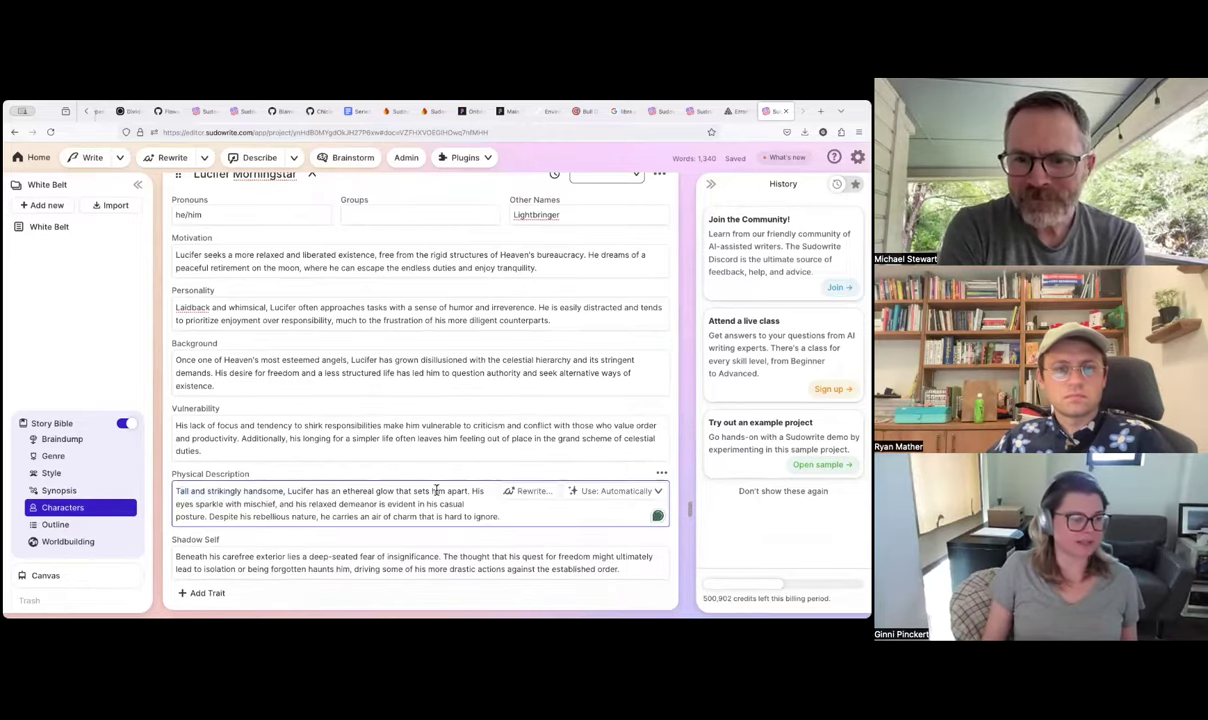
# Review God Almighty's character card, highlighting the first sentence of the background about existing since the beginning of time
pyautogui.scroll(-5, 436, 490)
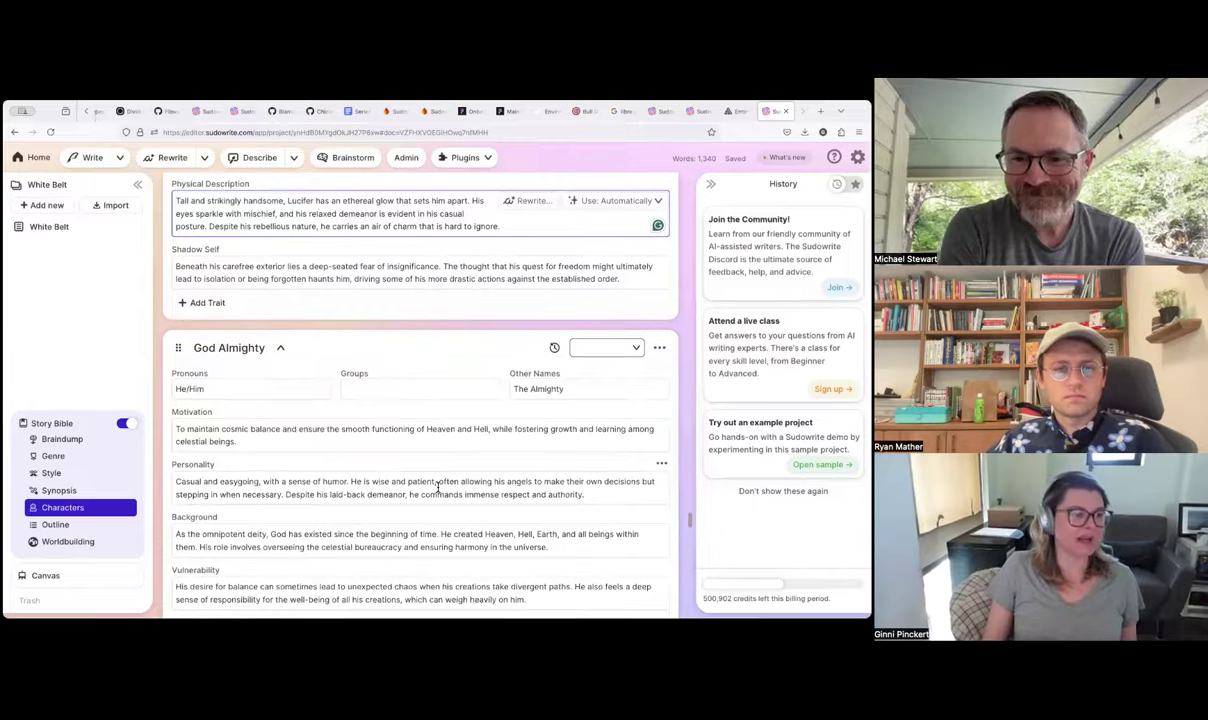
pyautogui.scroll(-2, 437, 487)
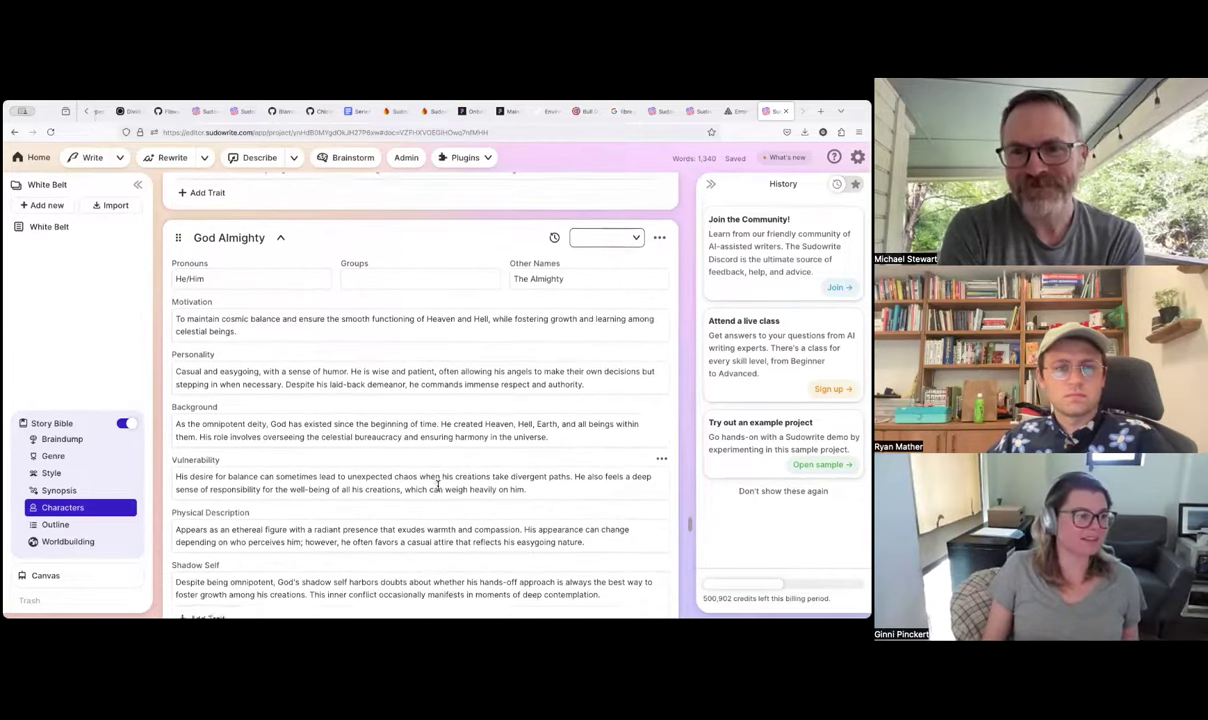
pyautogui.scroll(-1, 437, 486)
pyautogui.moveTo(177, 414); pyautogui.dragTo(431, 413)
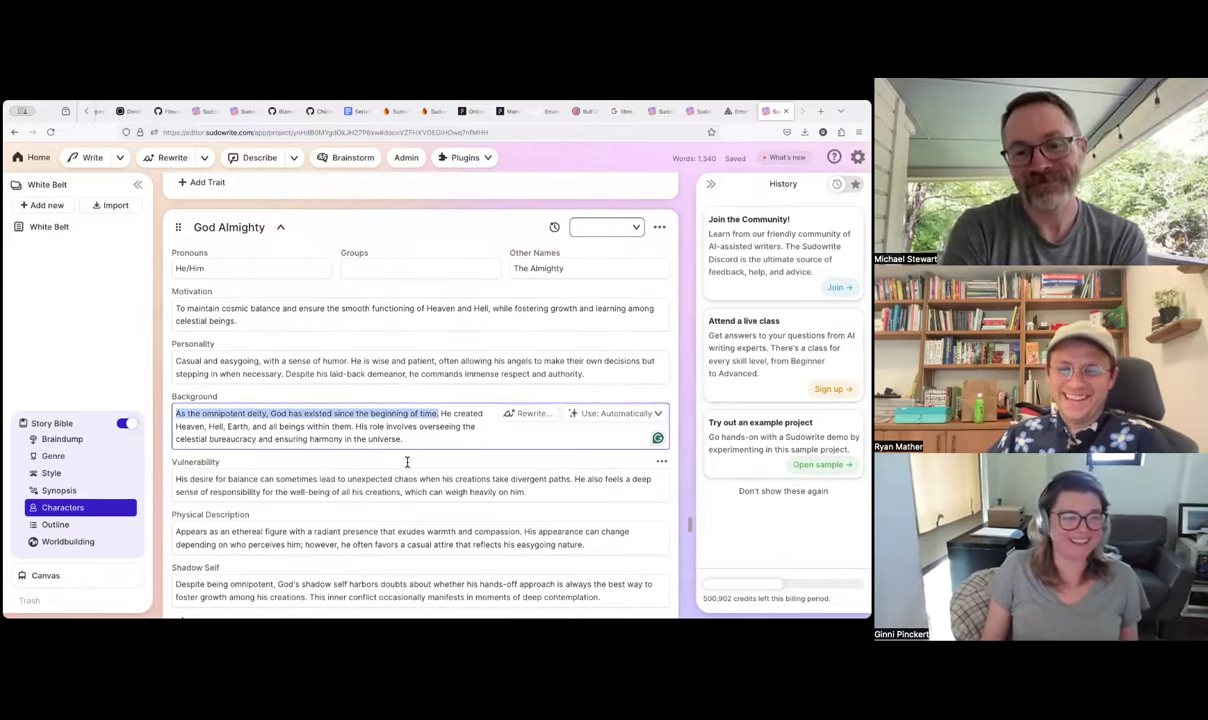
pyautogui.scroll(-1, 409, 464)
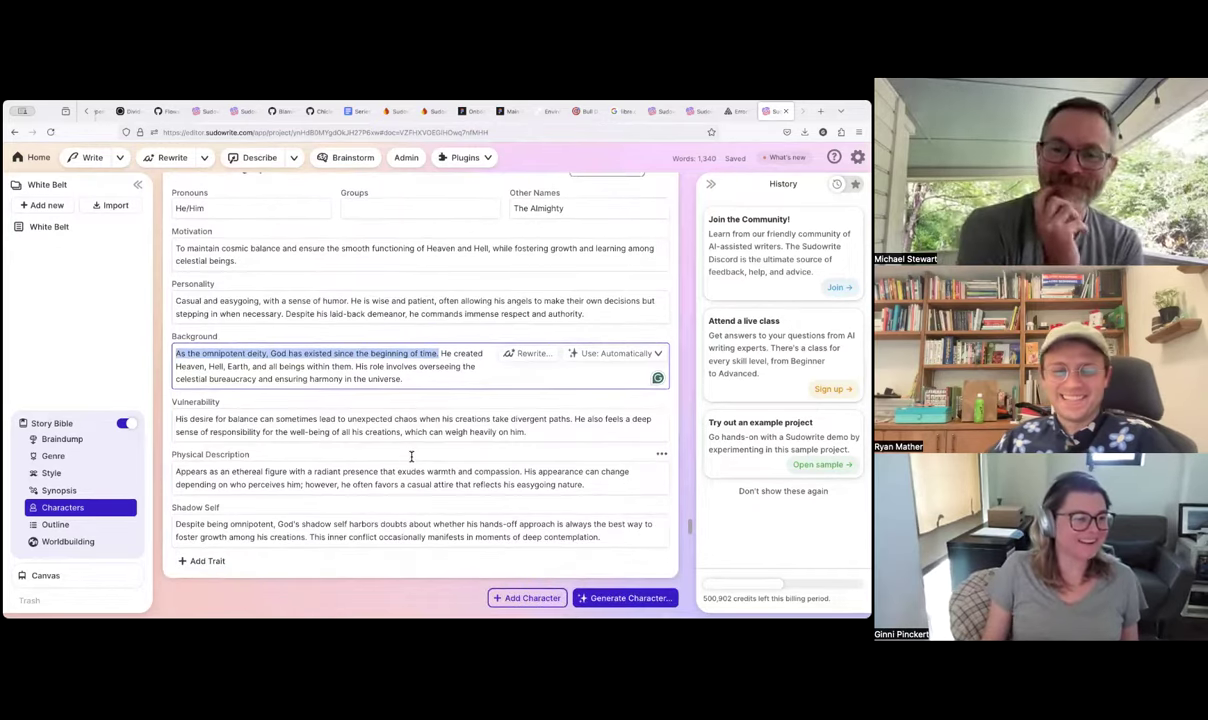
pyautogui.scroll(-1, 409, 456)
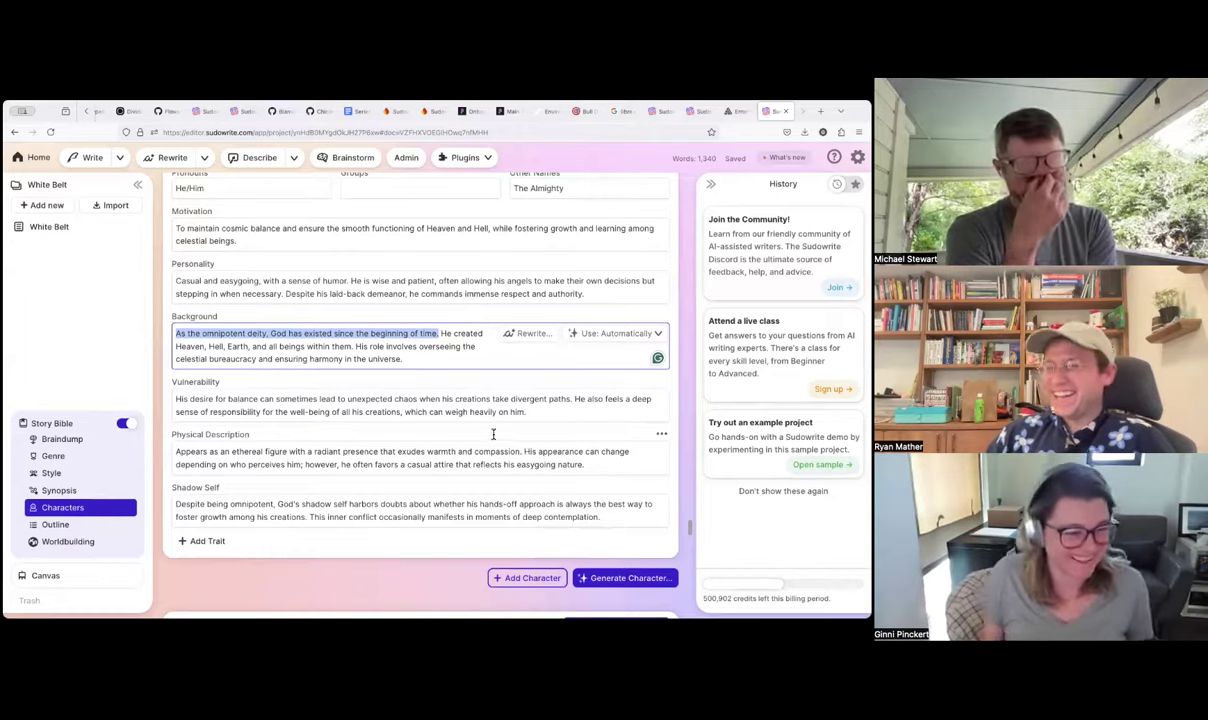
# Read the opening of the Story Bible Outline, starting with Act 1's "The Karate Belt Conundrum" chapter
pyautogui.scroll(-3, 493, 434)
pyautogui.scroll(-2, 497, 426)
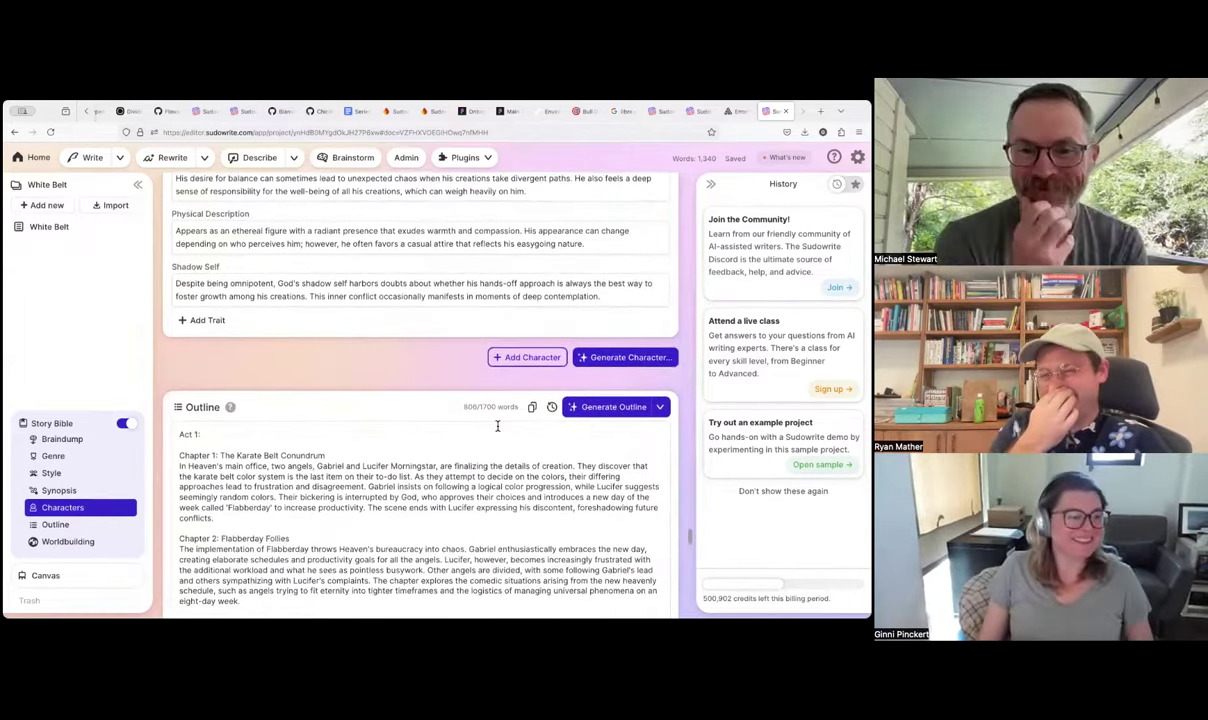
pyautogui.scroll(-3, 497, 426)
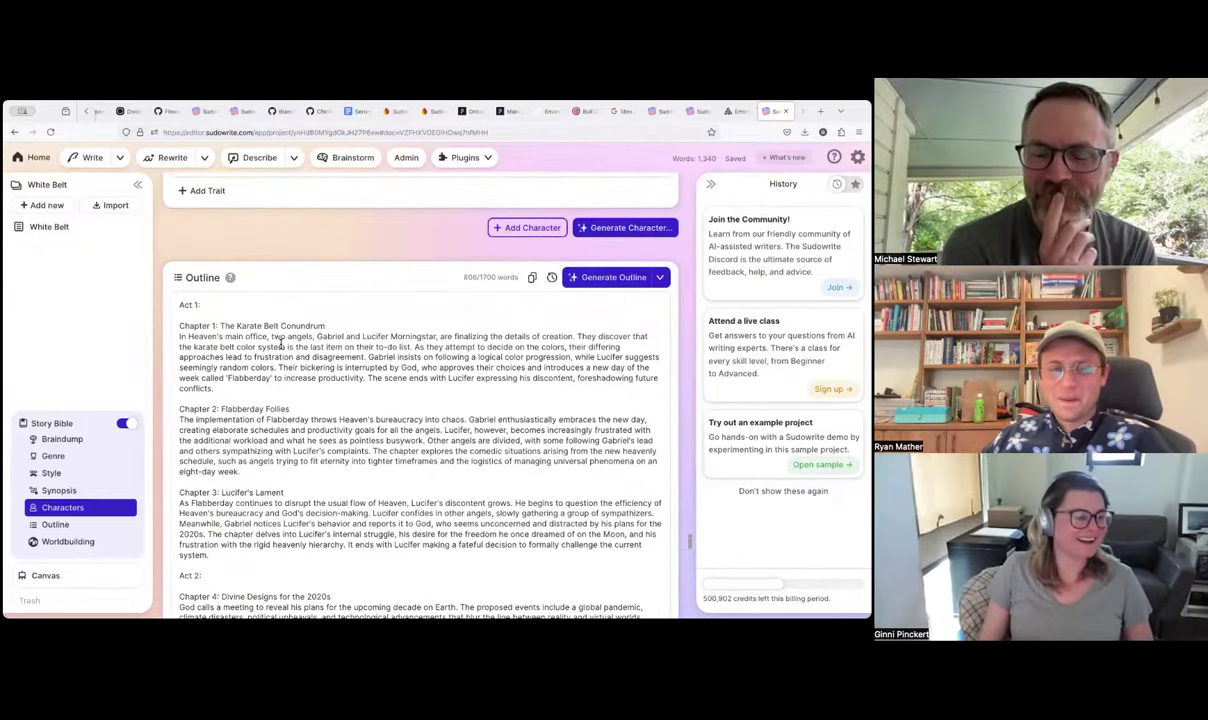
pyautogui.scroll(-1, 281, 346)
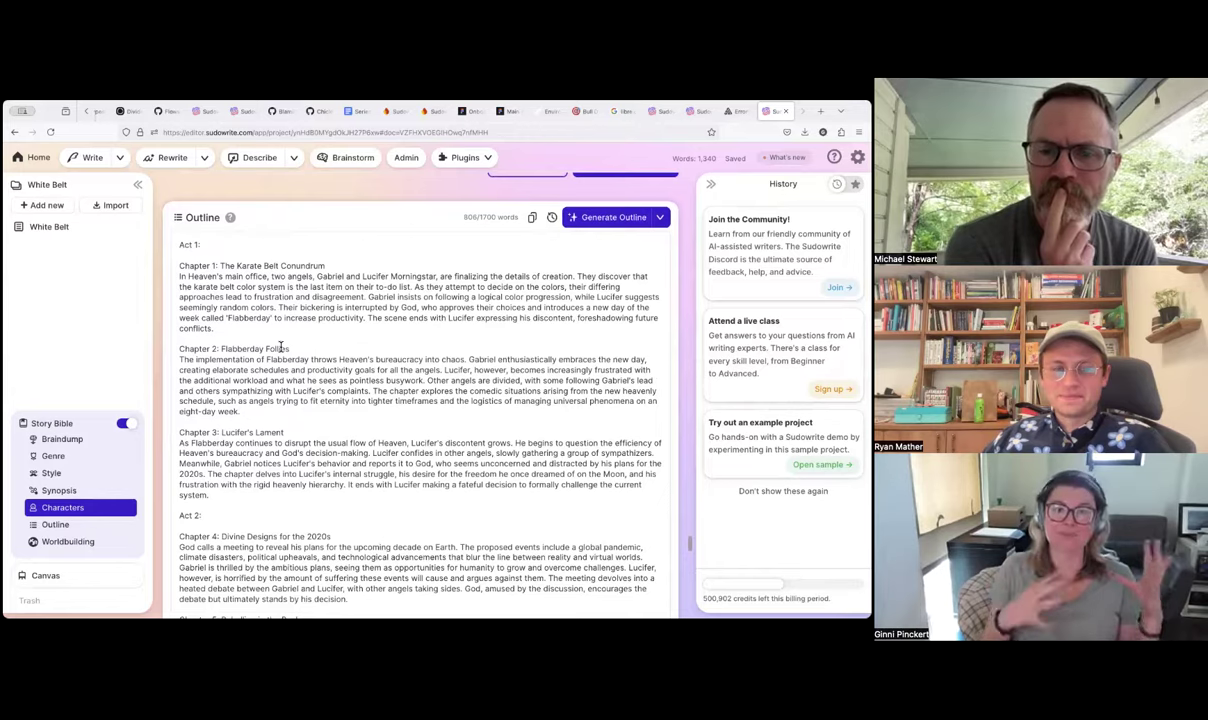
pyautogui.click(236, 334)
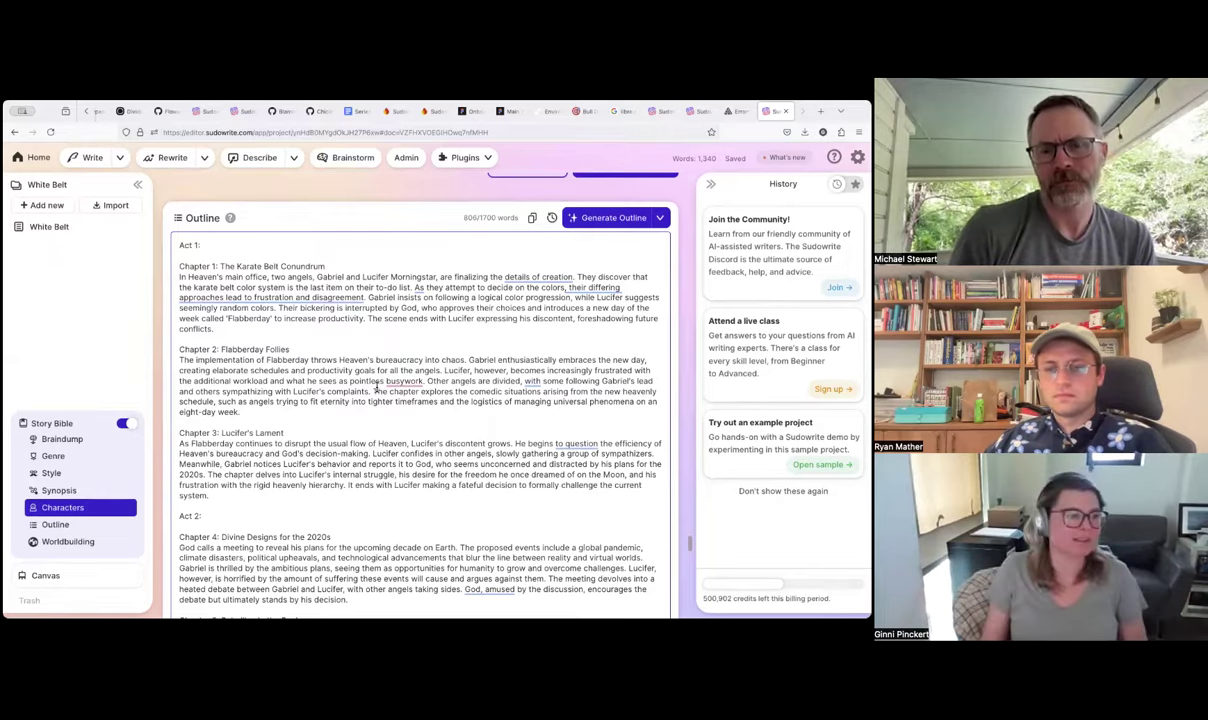
# Read the Outline on into Act 2, highlighting the Chapter 4 title "Divine Designs for the 2020s"
pyautogui.scroll(-2, 376, 388)
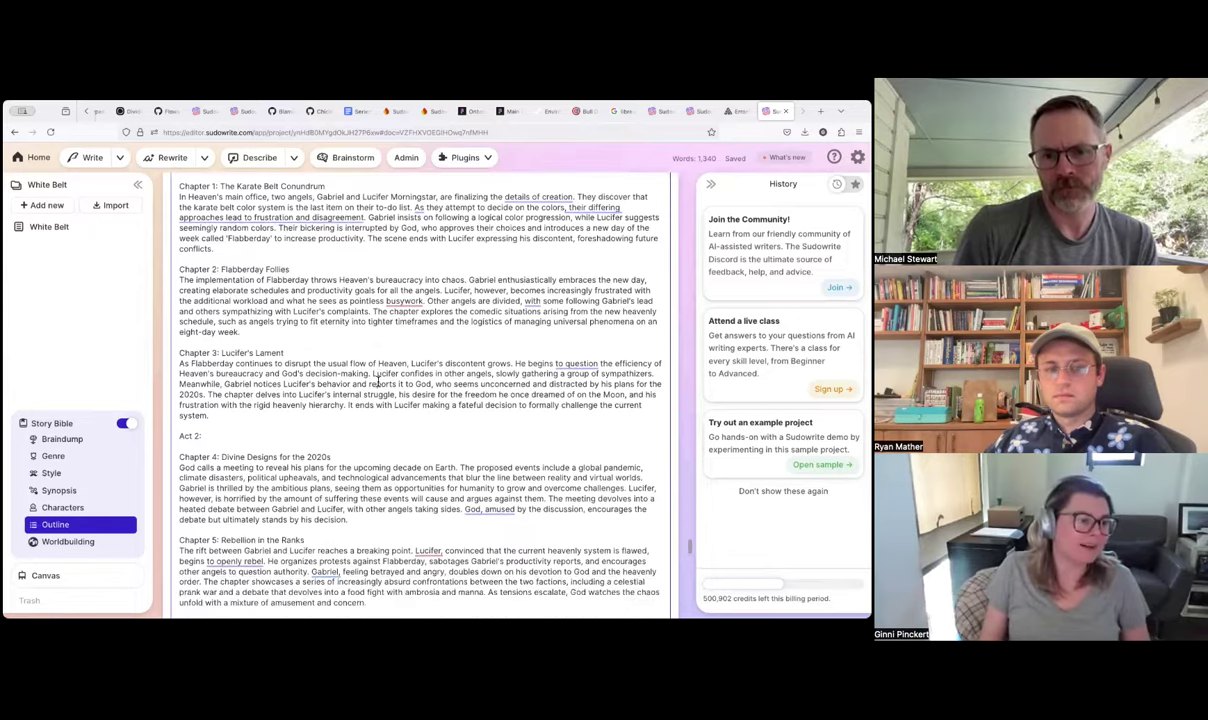
pyautogui.scroll(-2, 377, 383)
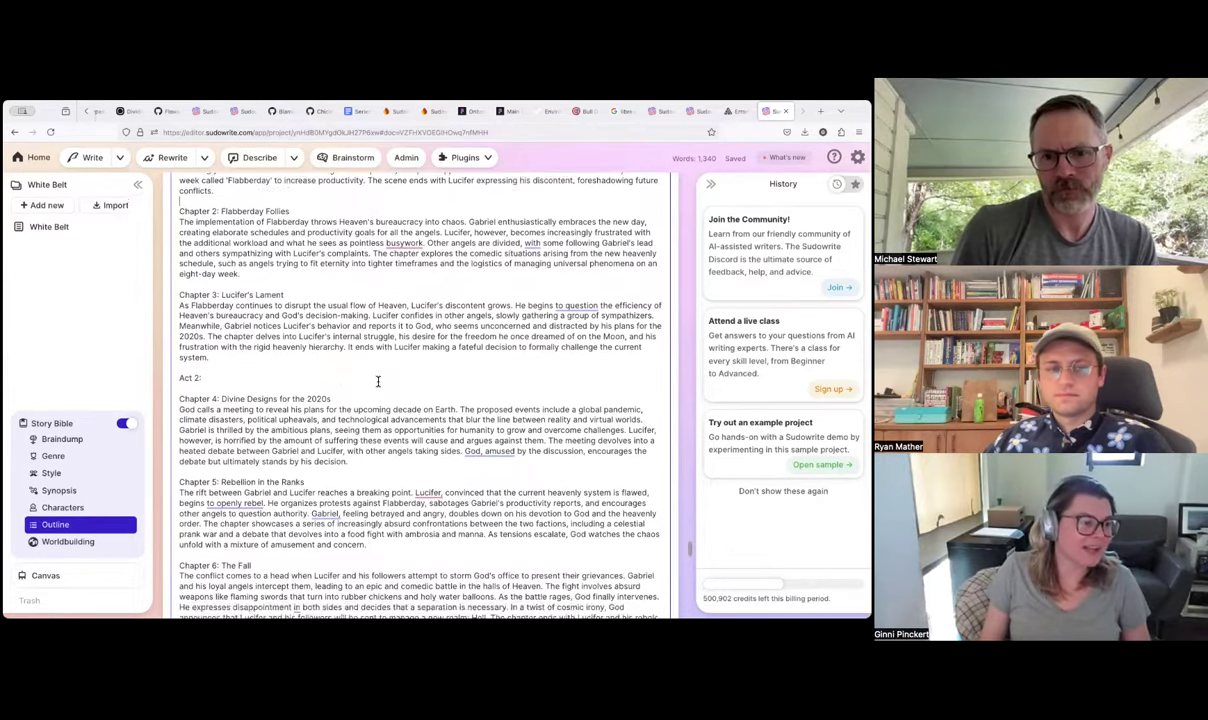
pyautogui.scroll(-1, 378, 381)
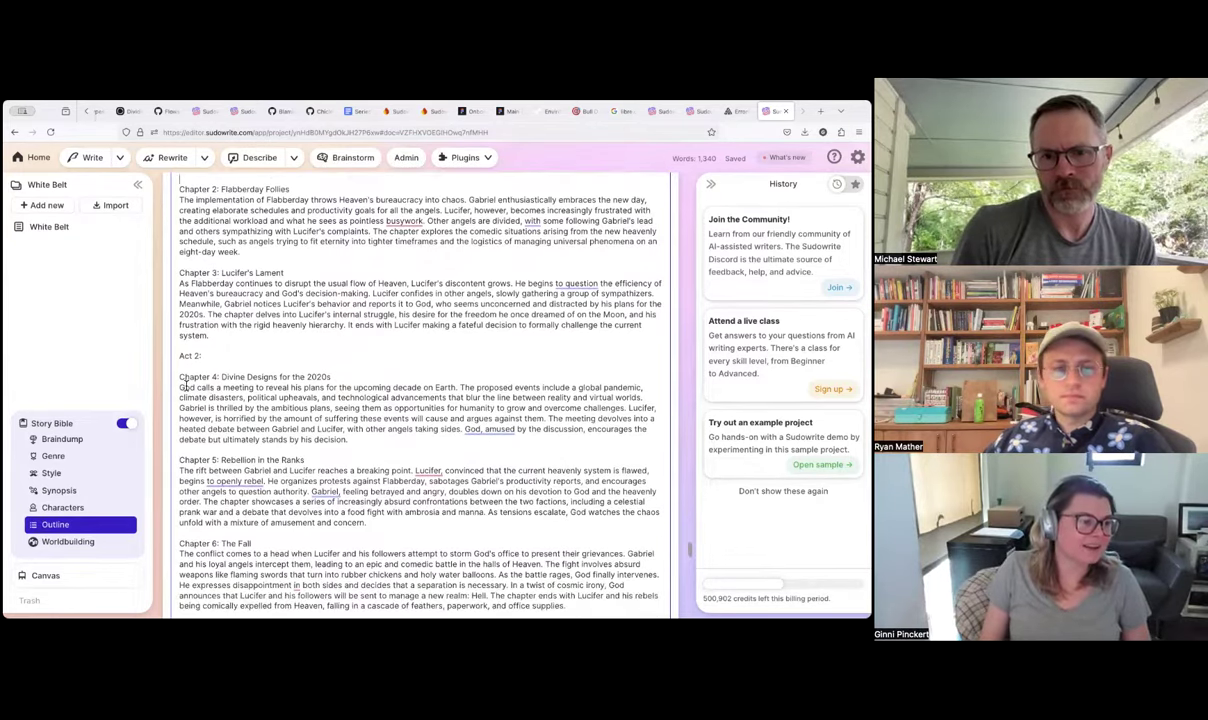
pyautogui.moveTo(270, 378); pyautogui.dragTo(351, 378)
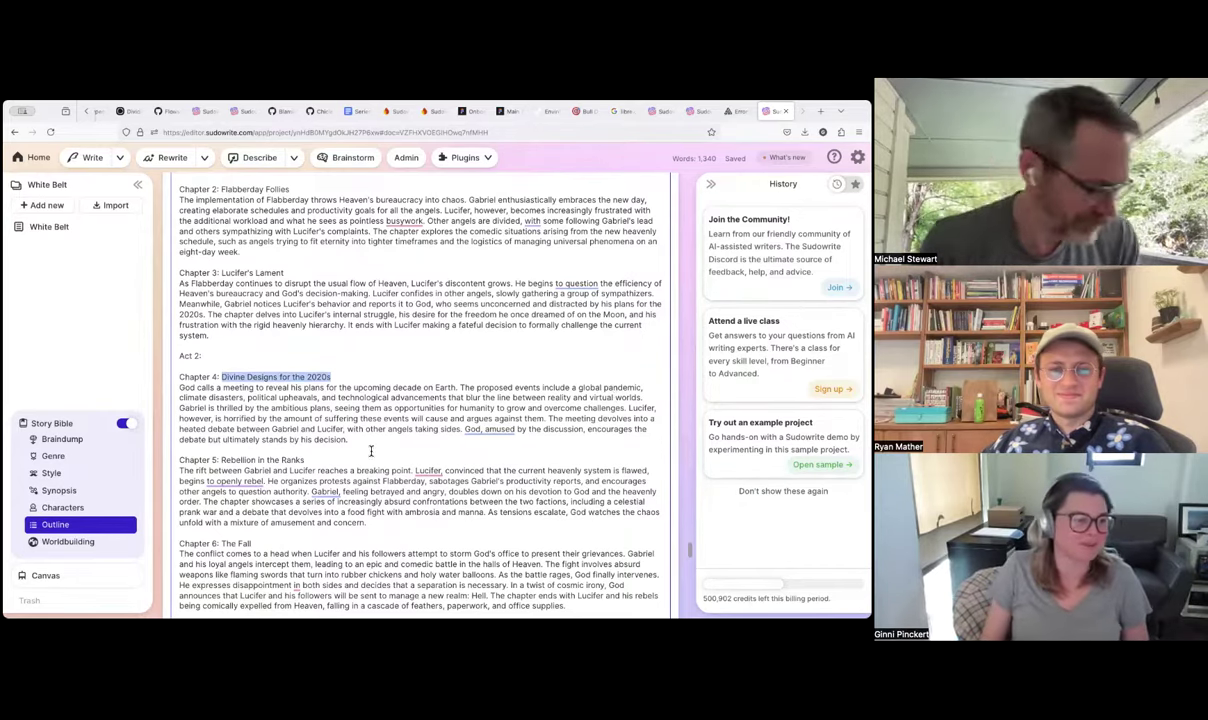
# Review the Outline from Chapter 5 to the end of Act 3, highlighting the Chapter 6 title "The Fall"
pyautogui.scroll(-3, 383, 441)
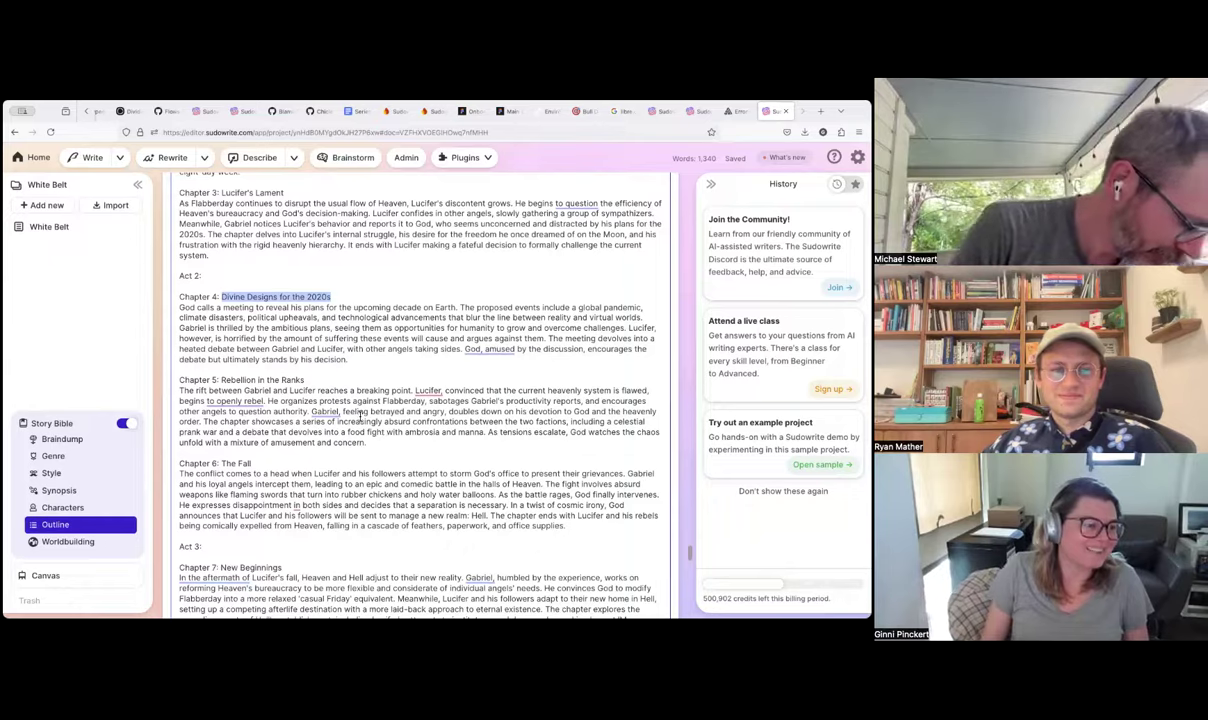
pyautogui.click(339, 379)
pyautogui.scroll(-1, 253, 425)
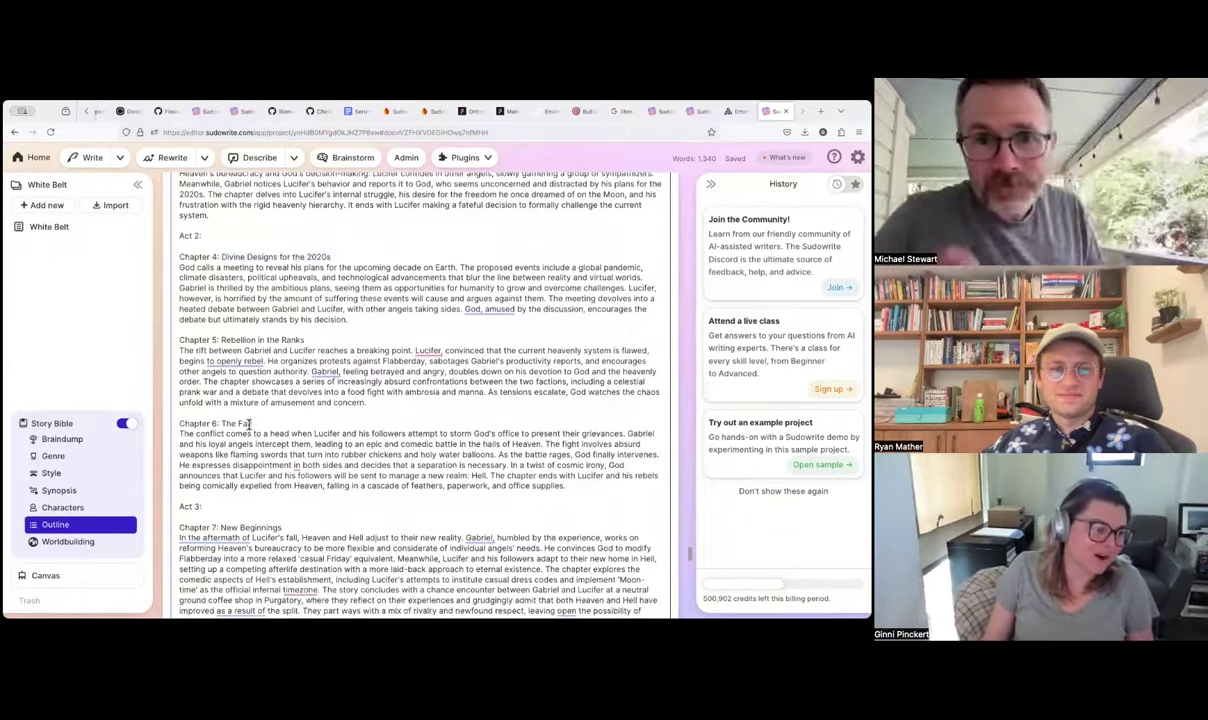
pyautogui.moveTo(253, 424); pyautogui.dragTo(221, 424)
pyautogui.scroll(-2, 437, 466)
pyautogui.scroll(-2, 437, 466)
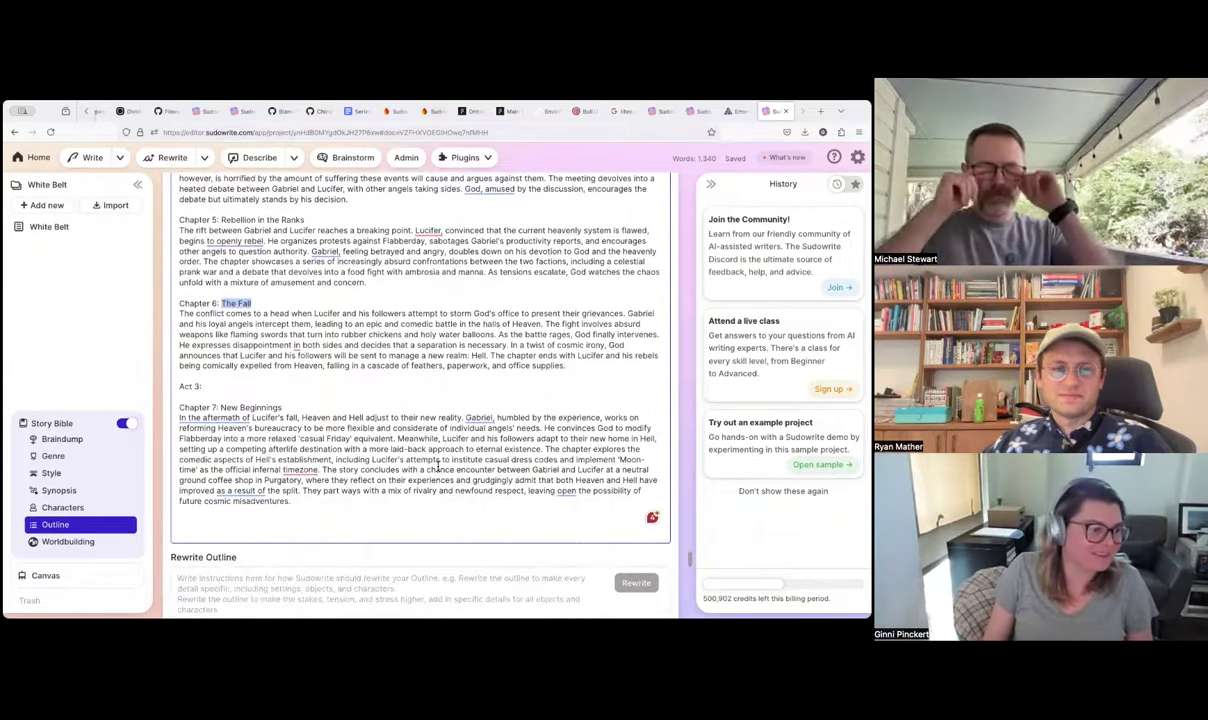
pyautogui.click(300, 407)
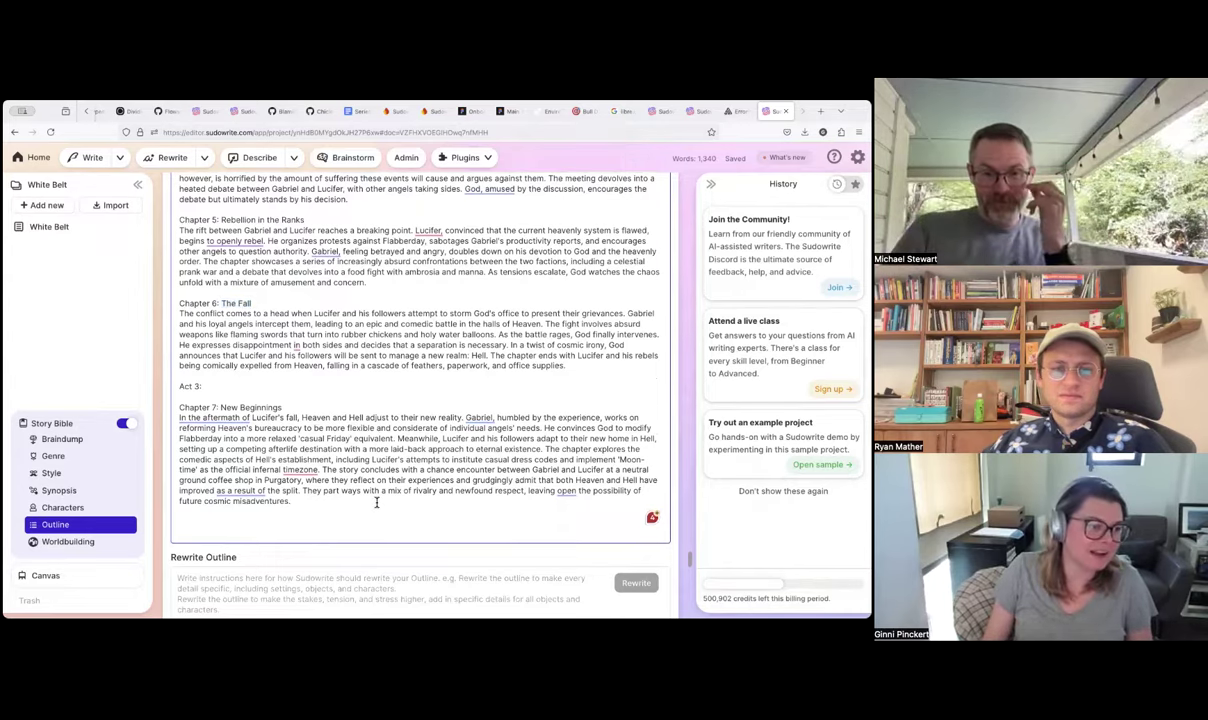
# Review the first Worldbuilding card, highlighting its title "Finalization of the Karate Belt Color System"
pyautogui.scroll(-2, 390, 490)
pyautogui.scroll(-10, 393, 486)
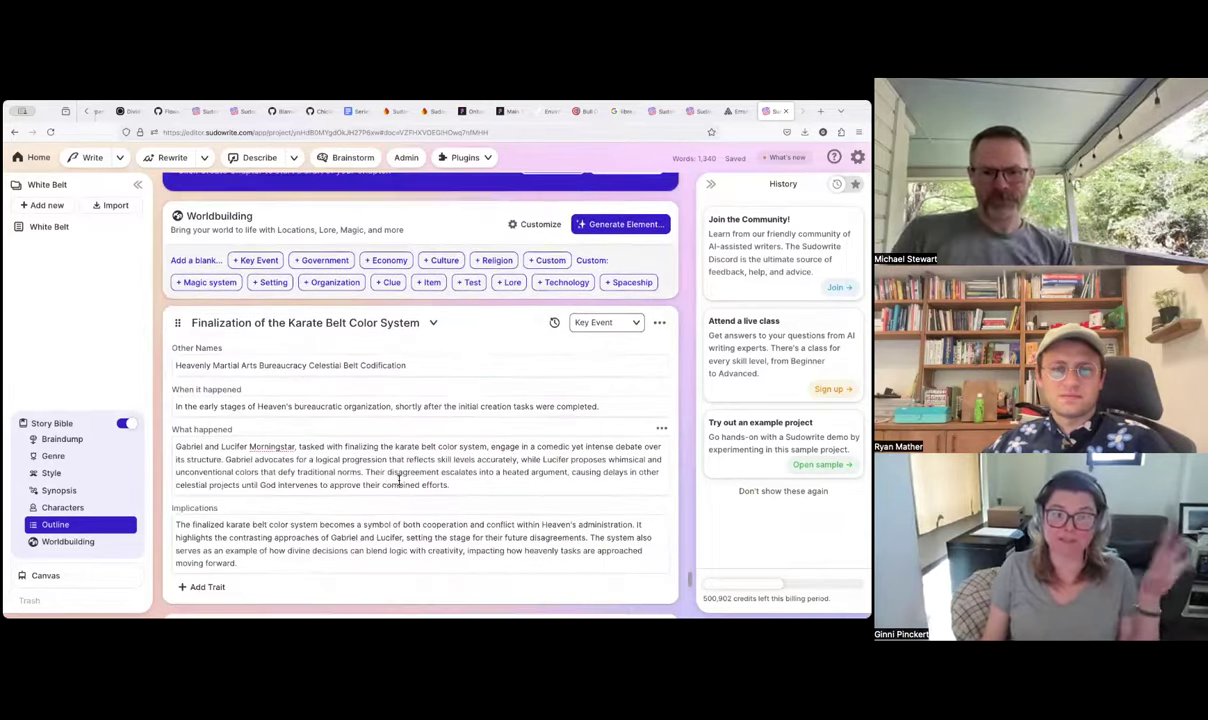
pyautogui.scroll(-3, 397, 482)
pyautogui.scroll(2, 398, 479)
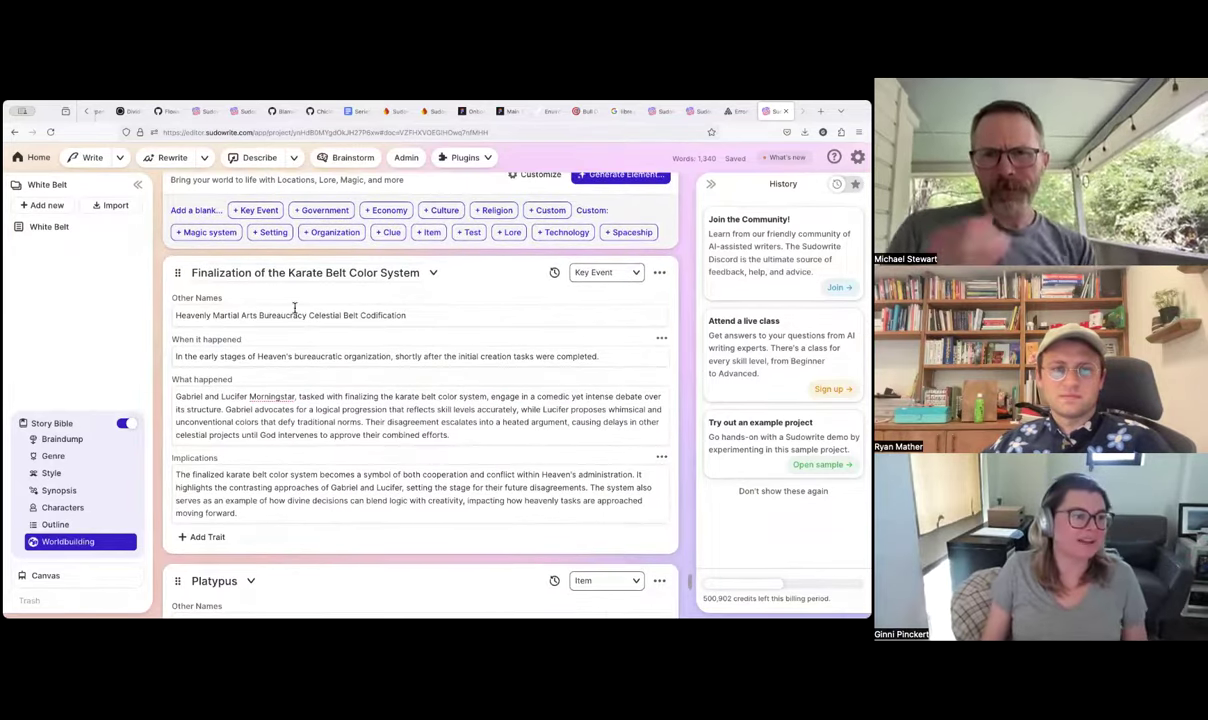
pyautogui.moveTo(190, 272); pyautogui.dragTo(410, 268)
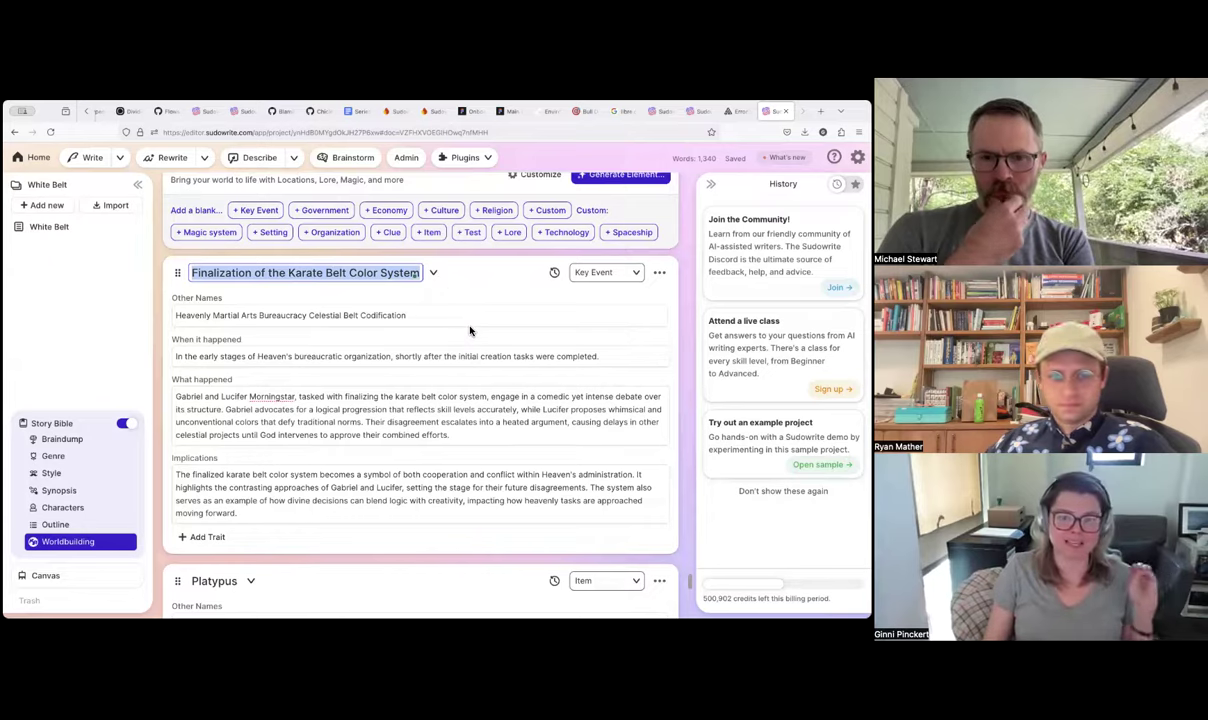
# Review the Platypus item card in Worldbuilding, highlighting its name and reading from physical description to symbolism
pyautogui.scroll(-5, 470, 331)
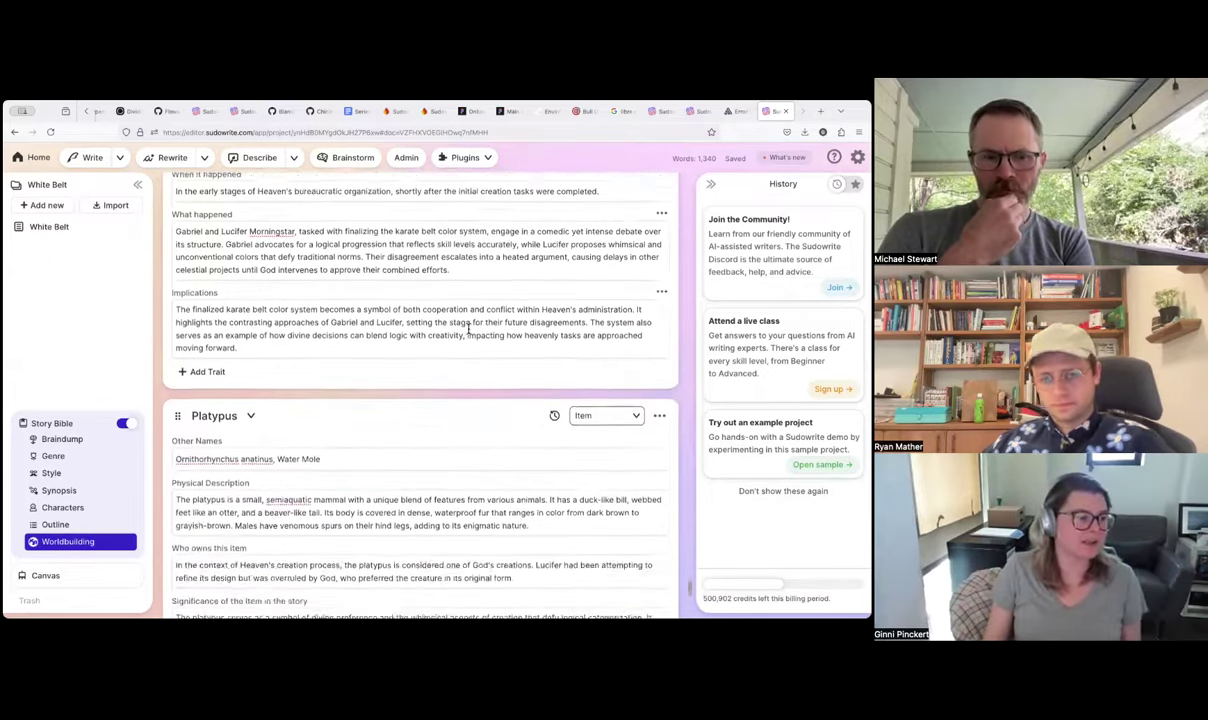
pyautogui.scroll(-1, 468, 331)
pyautogui.moveTo(194, 284); pyautogui.dragTo(246, 289)
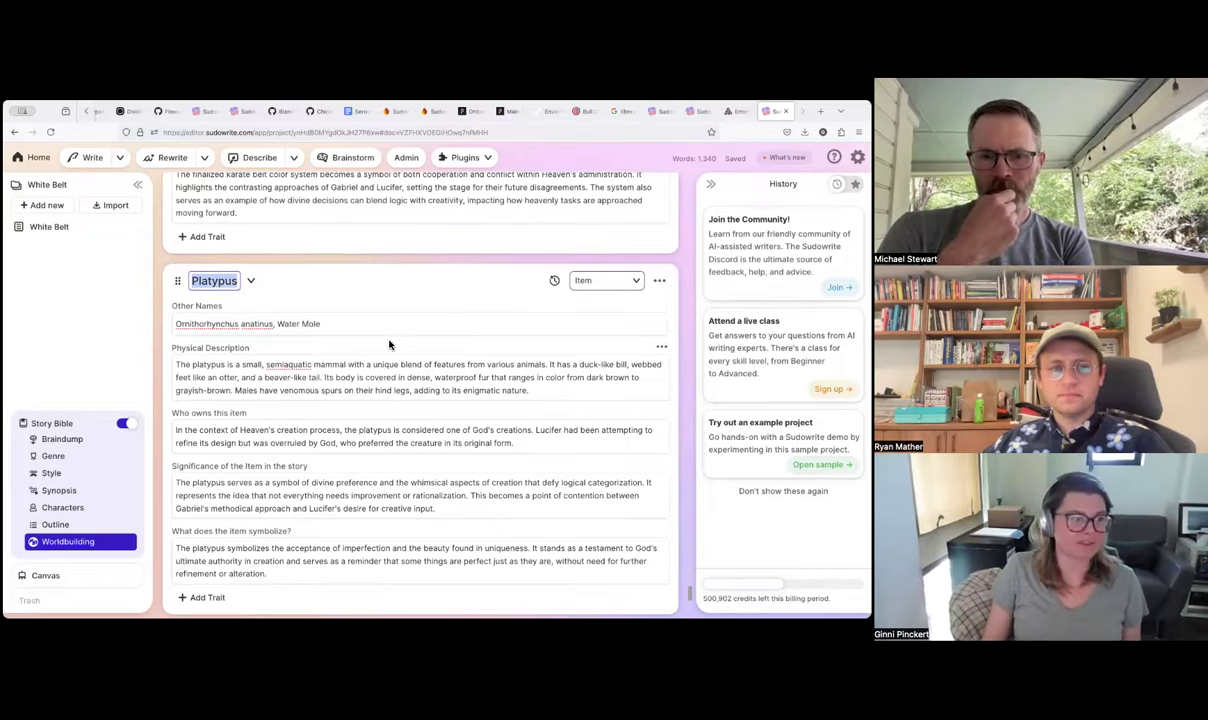
pyautogui.scroll(-1, 390, 345)
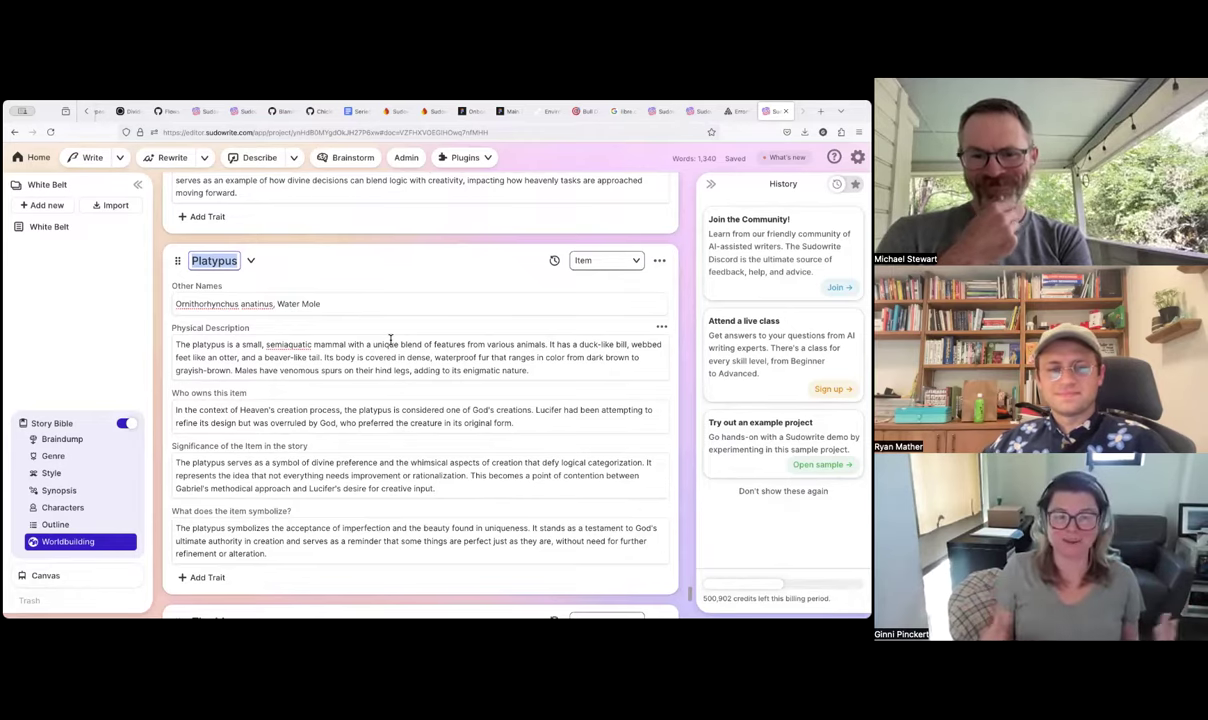
pyautogui.scroll(-2, 392, 340)
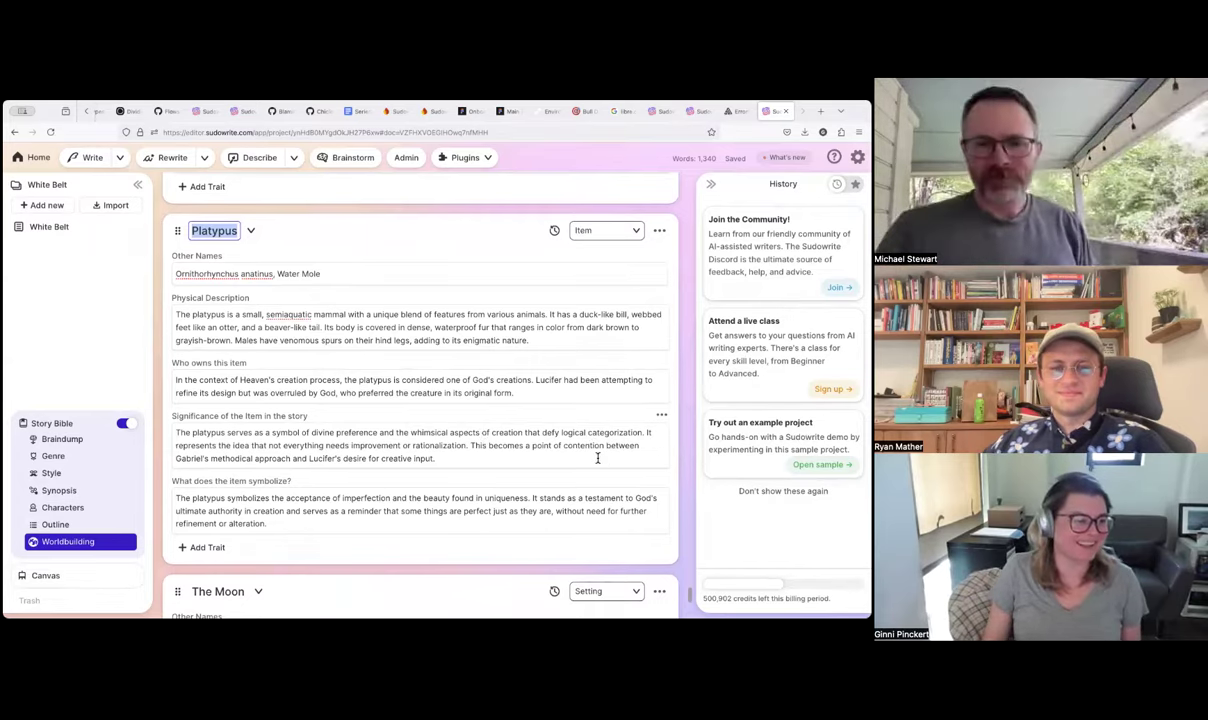
# Review The Moon setting card in Worldbuilding, highlighting its name and reading from location to history
pyautogui.scroll(-1, 592, 451)
pyautogui.scroll(-1, 590, 451)
pyautogui.scroll(-5, 580, 447)
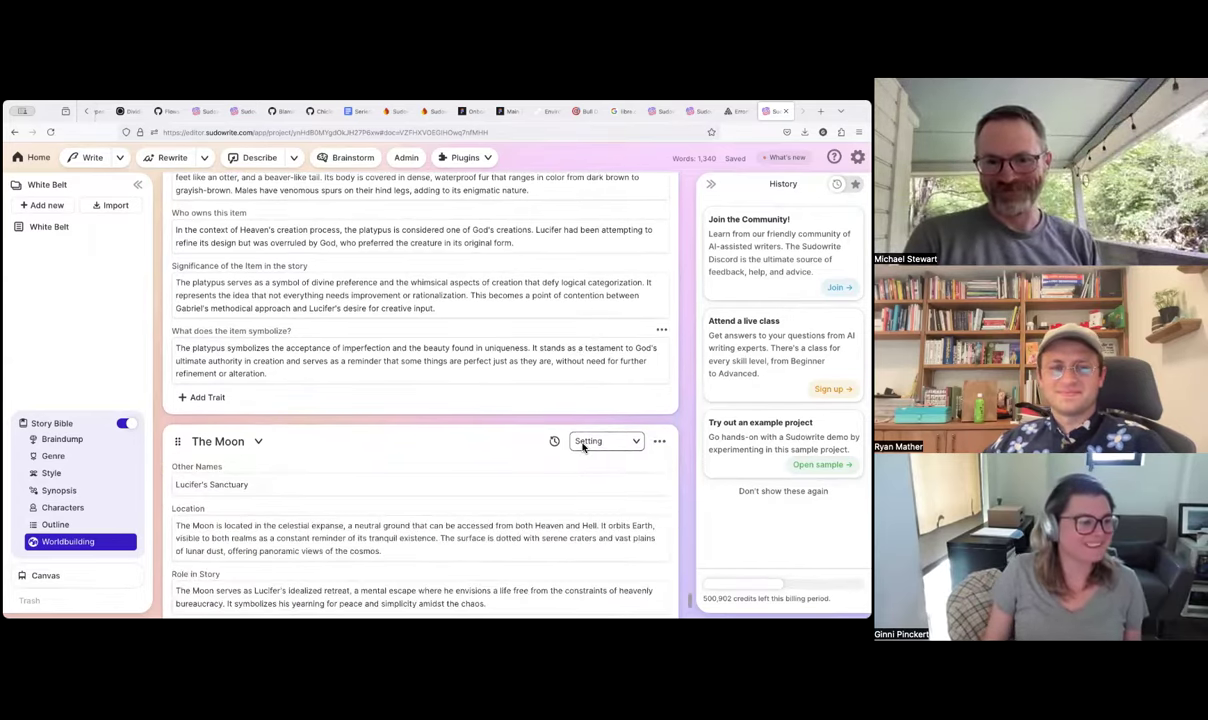
pyautogui.scroll(-2, 582, 442)
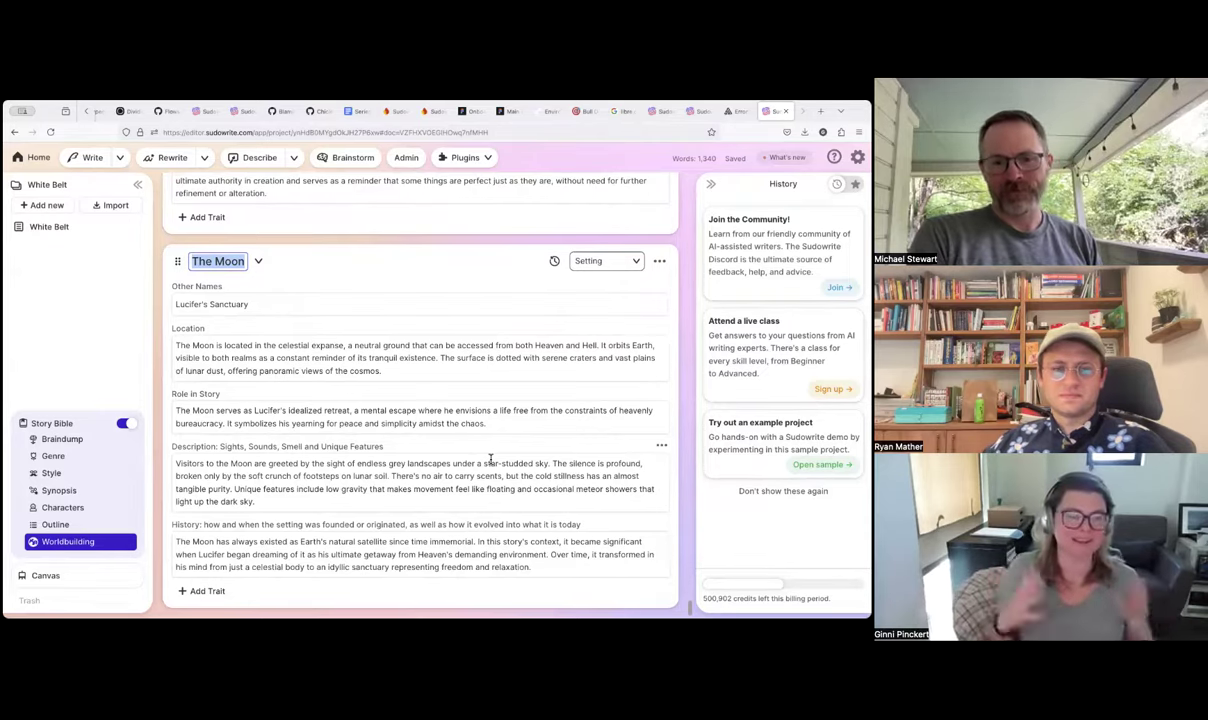
pyautogui.scroll(-1, 492, 459)
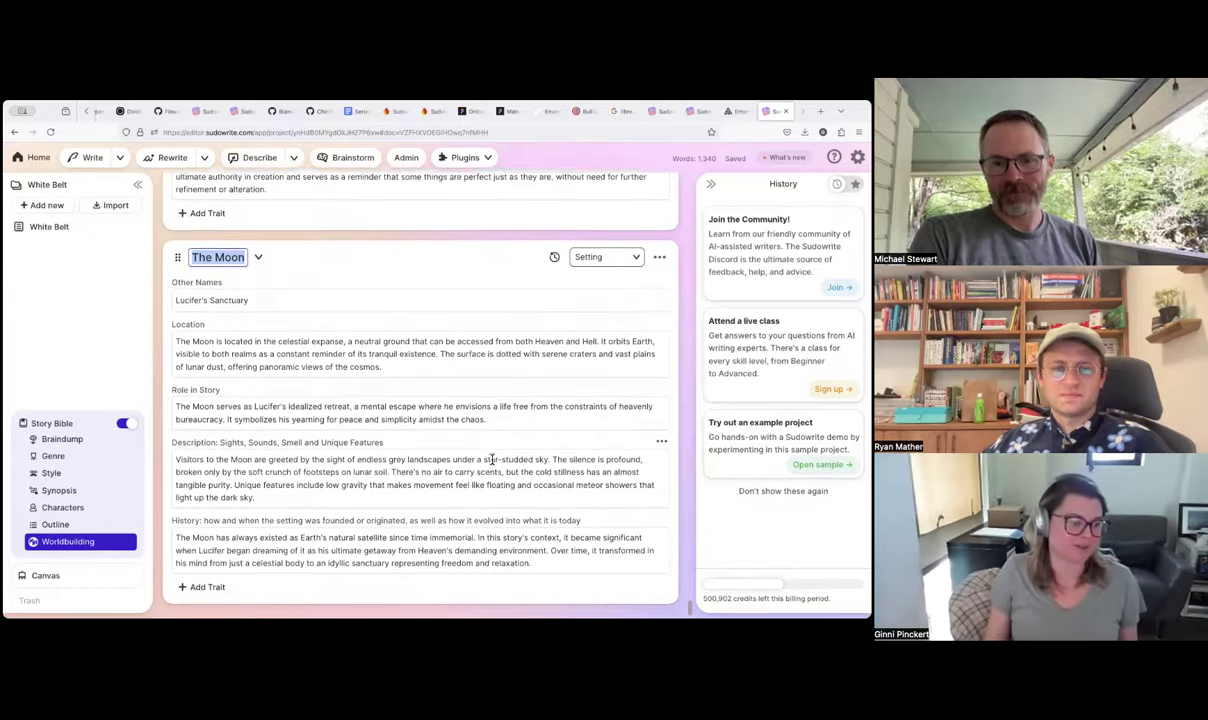
pyautogui.scroll(-1, 492, 459)
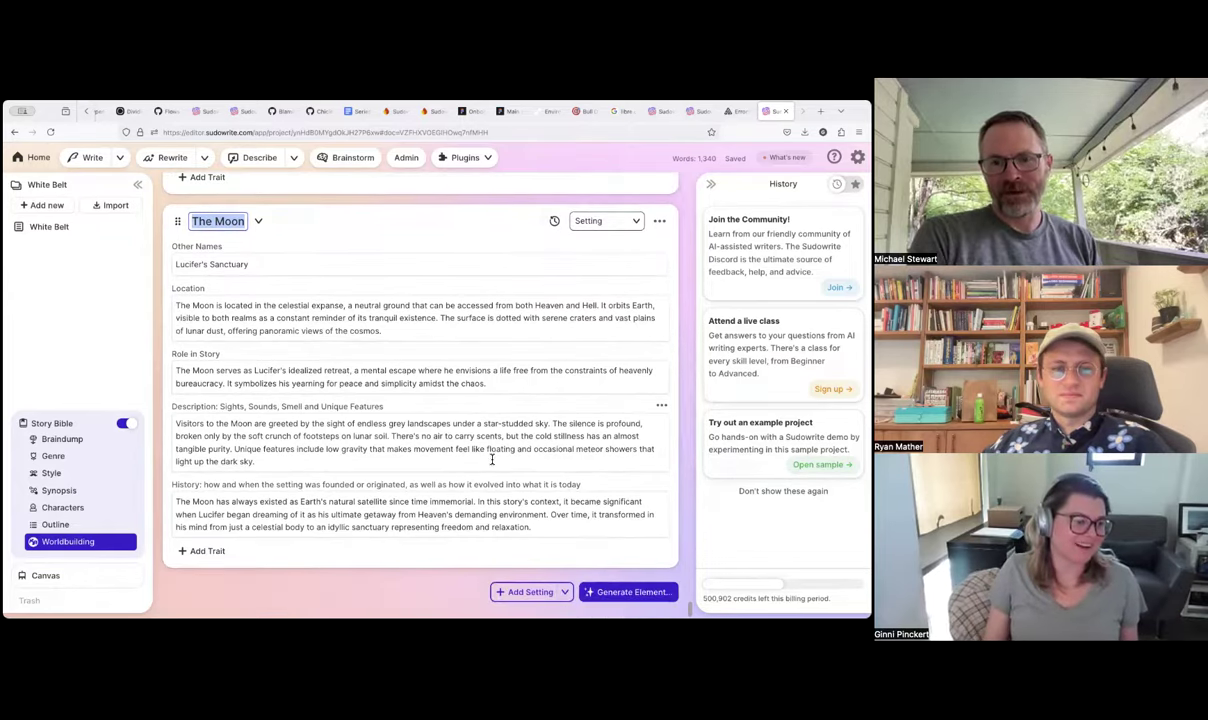
# Go back through the Story Bible to the White Belt script and look over its closing scene with God and the angels
pyautogui.scroll(15, 492, 459)
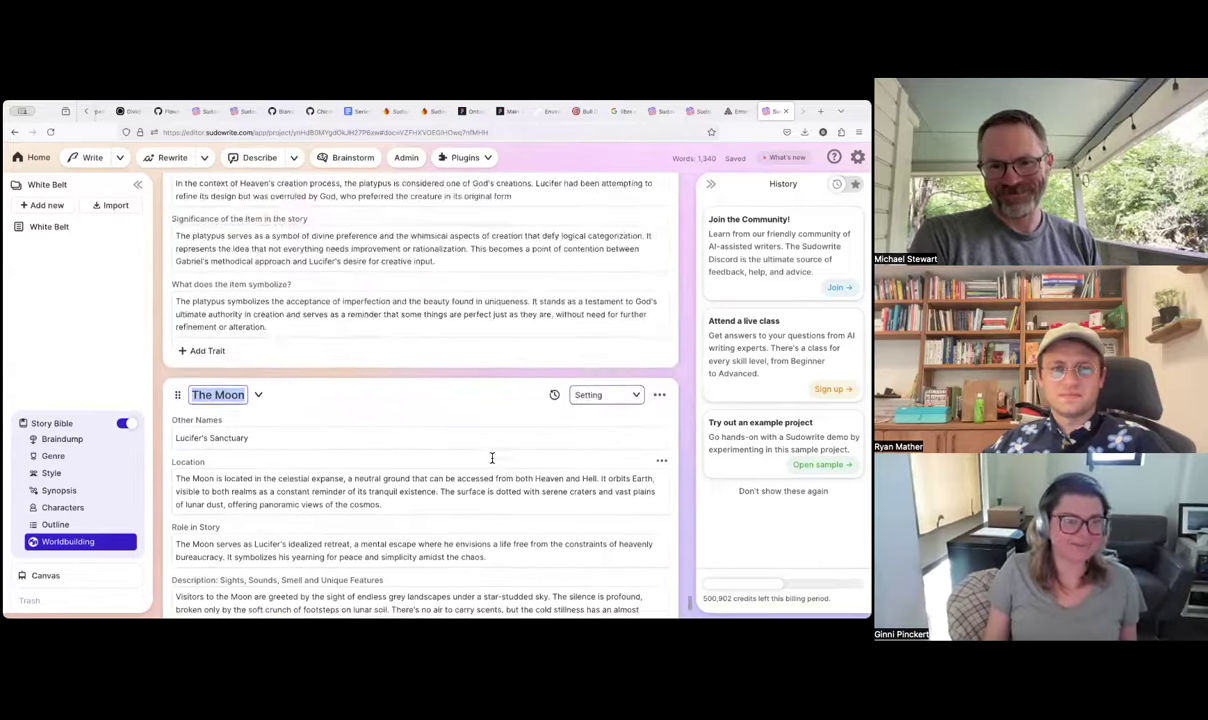
pyautogui.scroll(15, 492, 459)
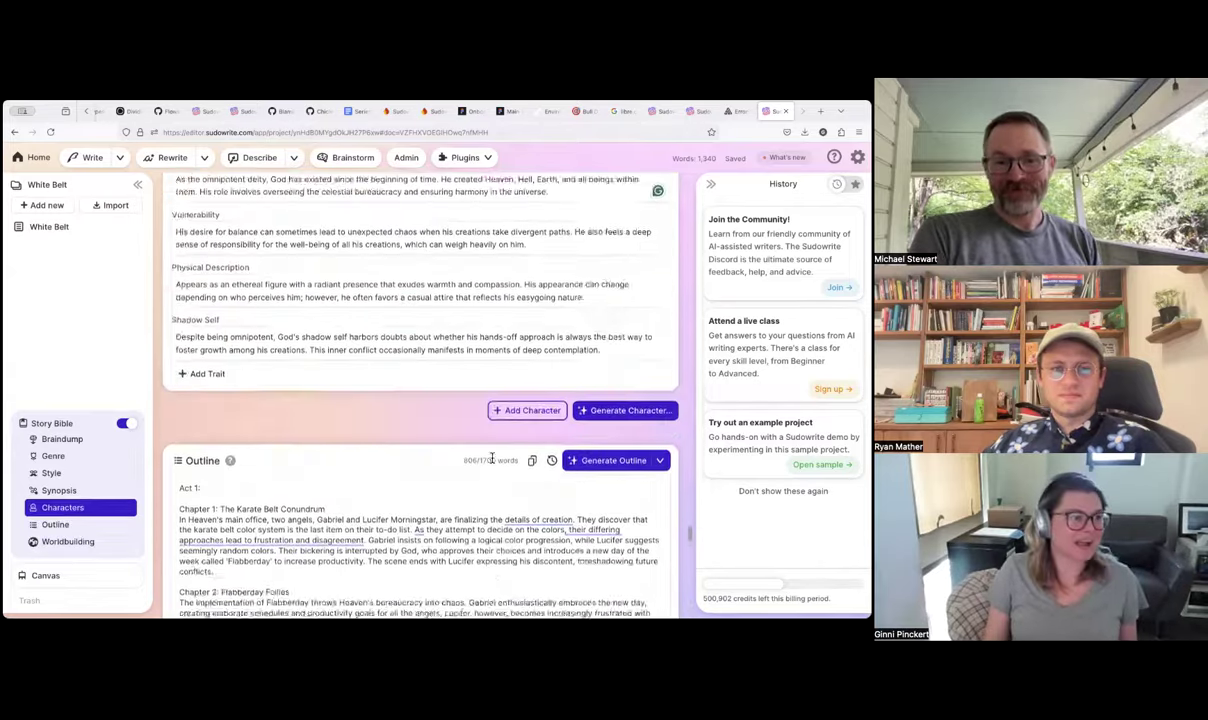
pyautogui.scroll(10, 492, 459)
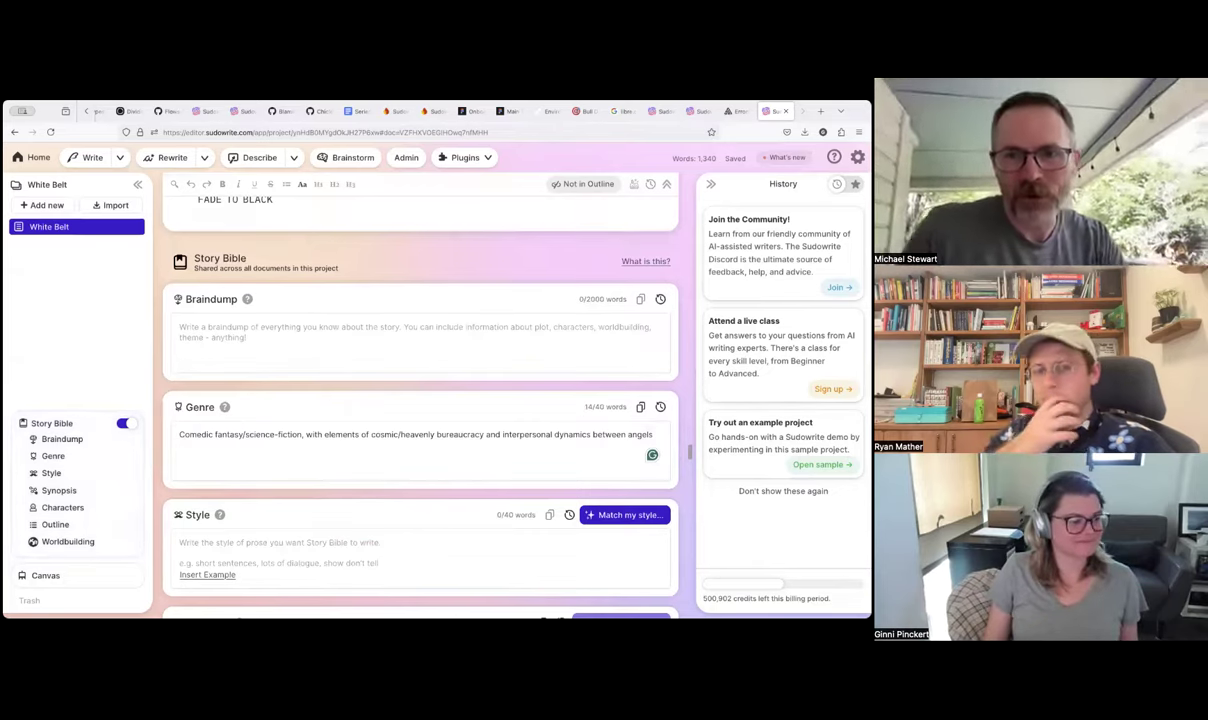
pyautogui.scroll(2, 372, 429)
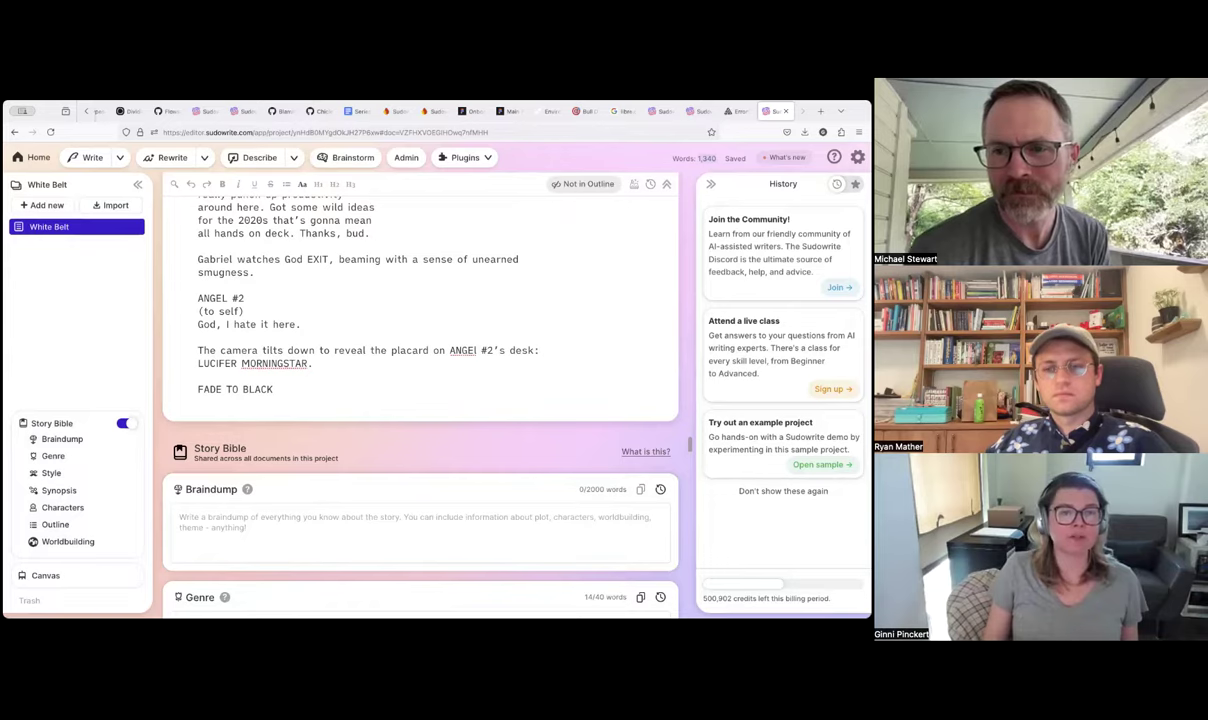
pyautogui.scroll(10, 523, 330)
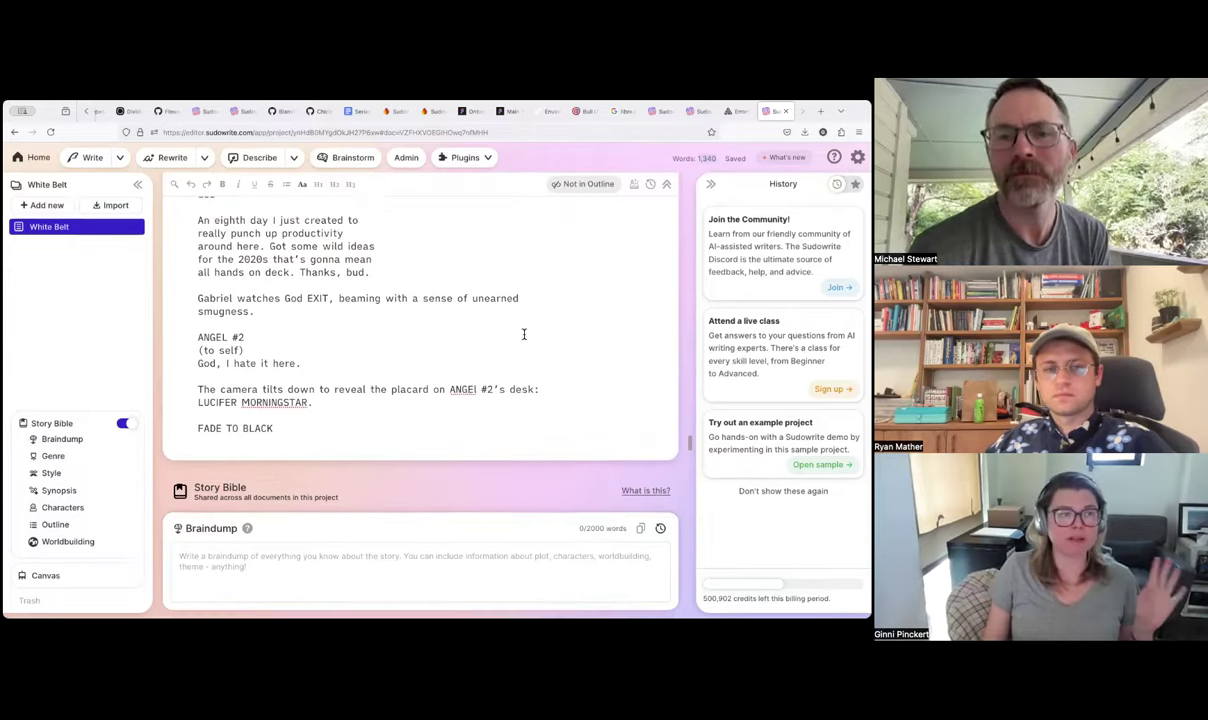
pyautogui.scroll(5, 523, 335)
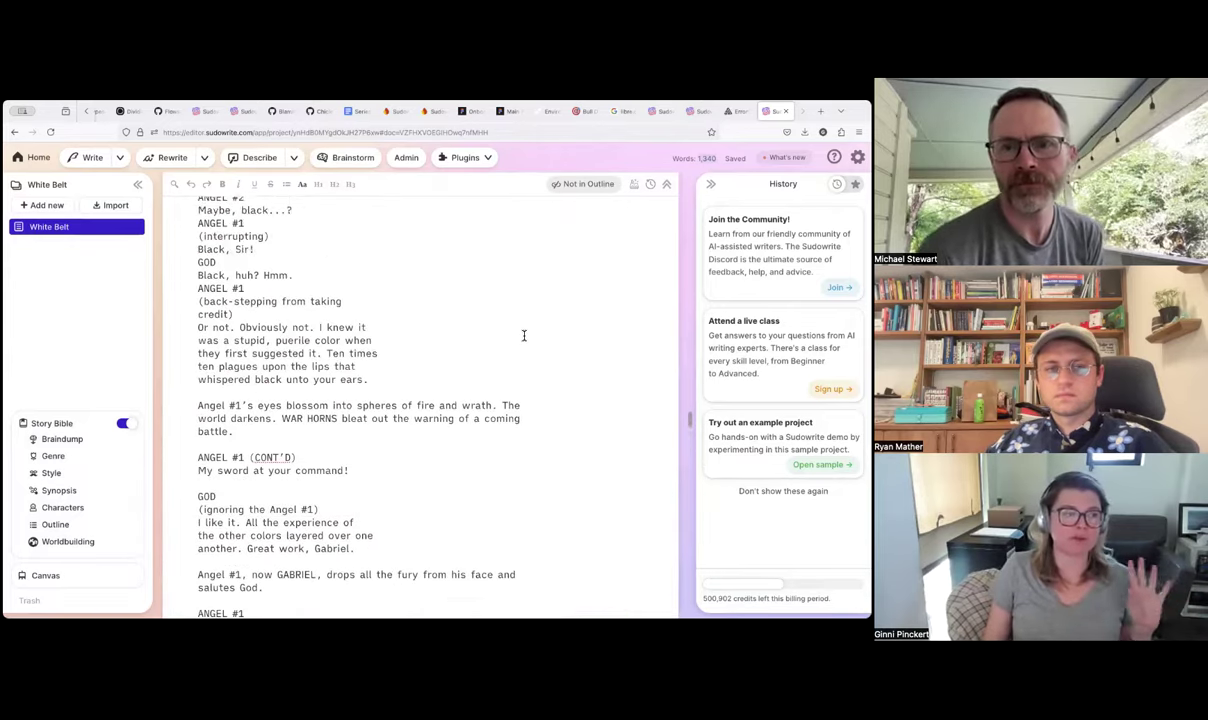